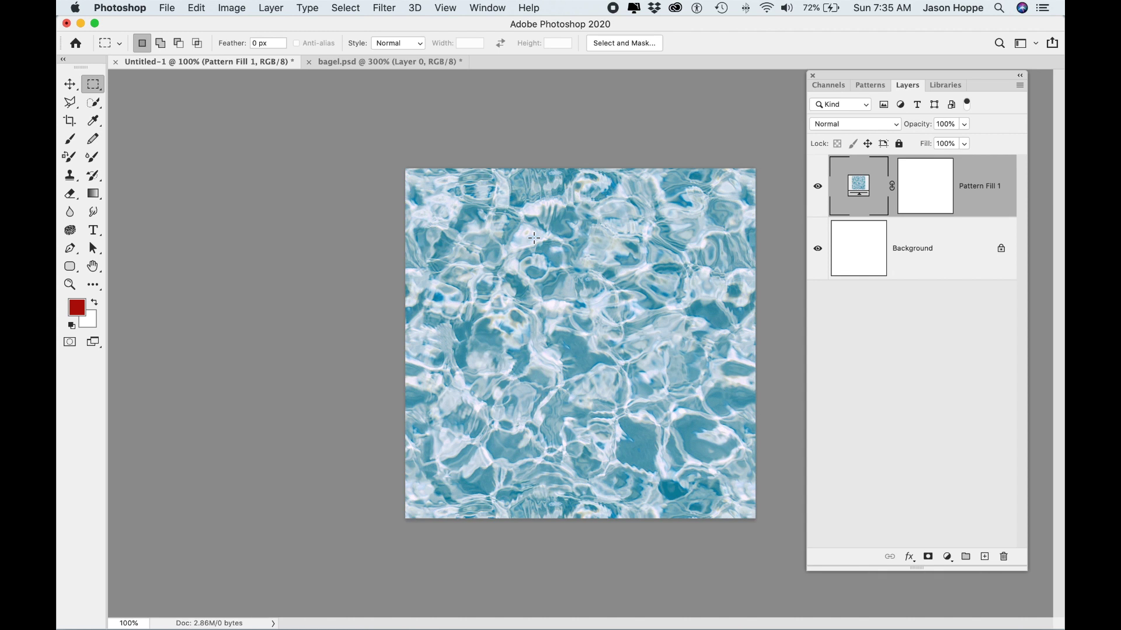
Apply the Grass group's pattern of green grass with yellow leaves to the Pattern Fill 1 layer.
click(871, 85)
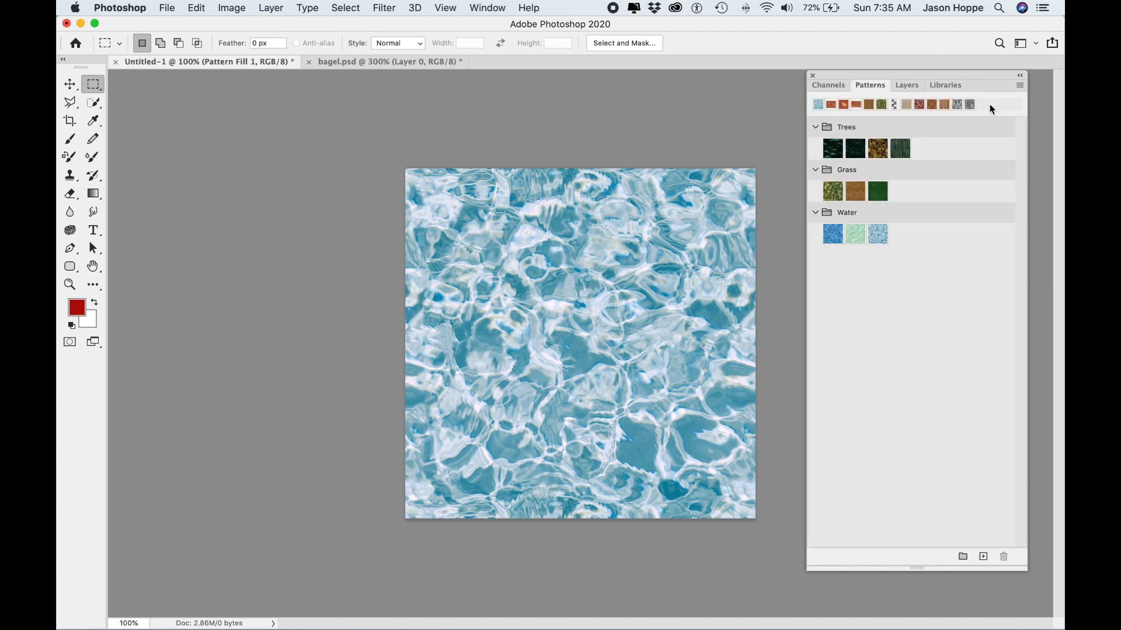
click(815, 127)
click(816, 127)
click(908, 85)
click(874, 86)
click(832, 192)
double_click(833, 193)
click(879, 358)
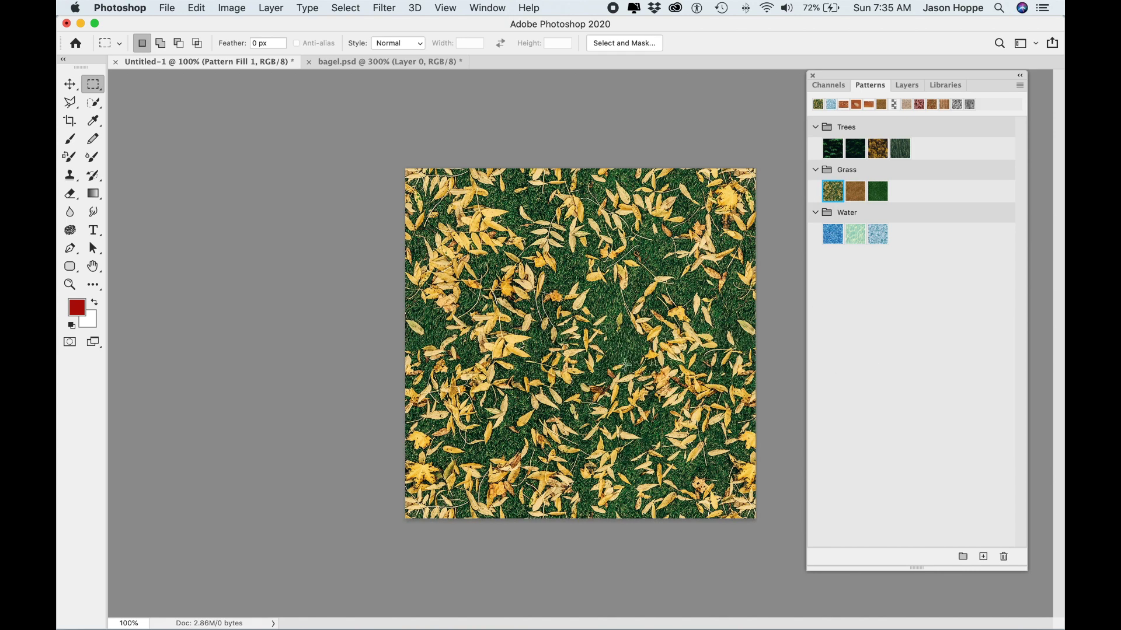
Add a new pattern fill layer above Pattern Fill 1 using the plain dark green pattern from the Grass group.
click(908, 86)
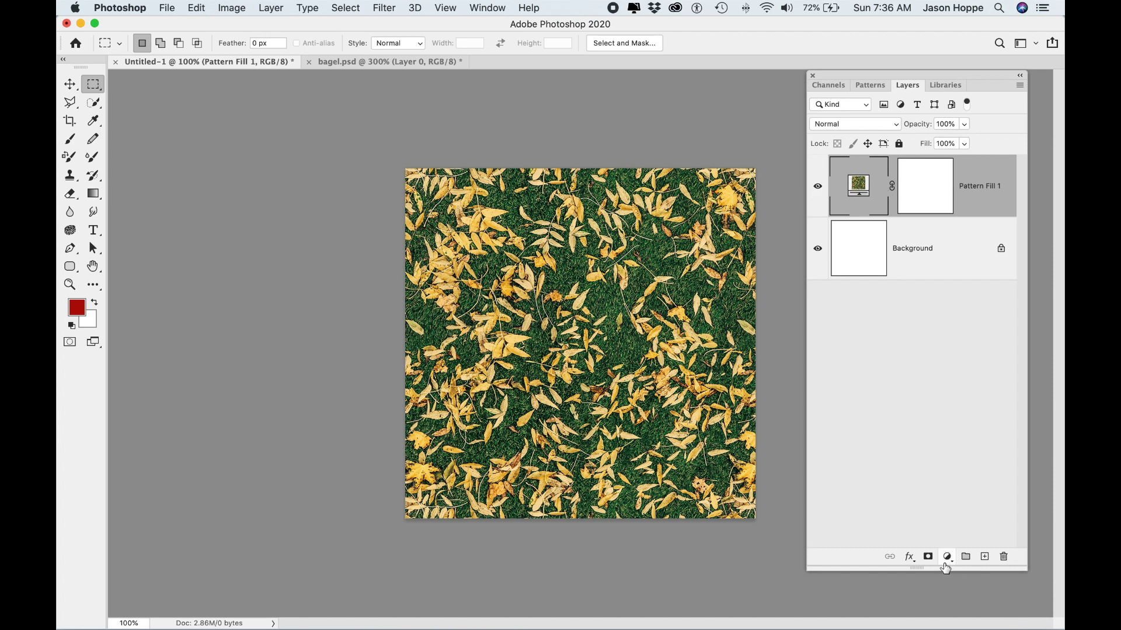
drag(916, 568, 917, 401)
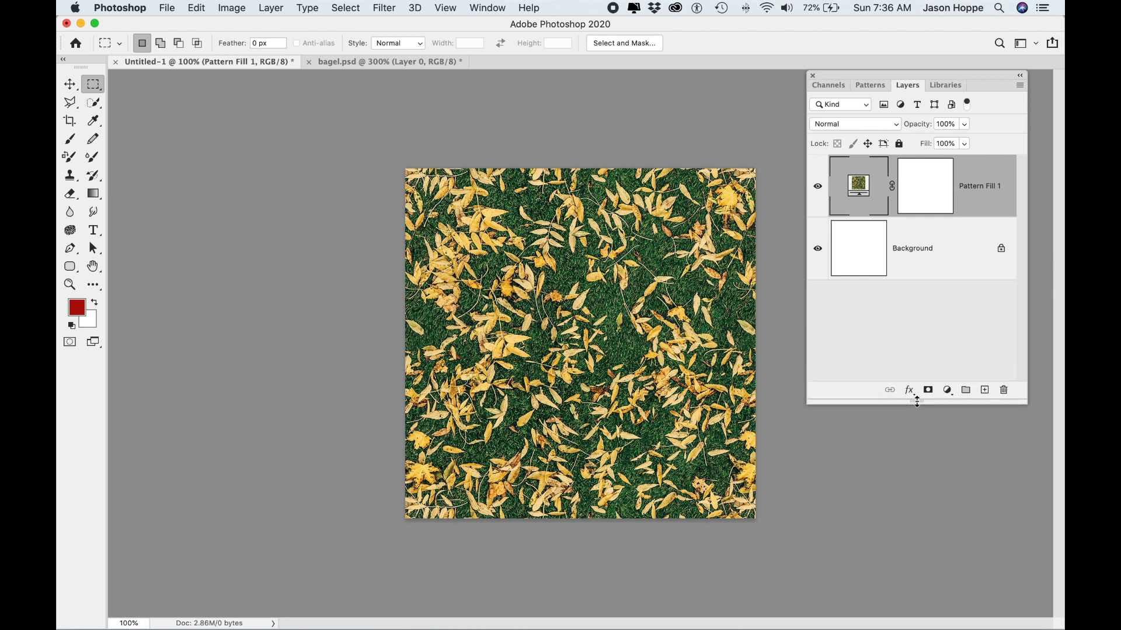
click(947, 392)
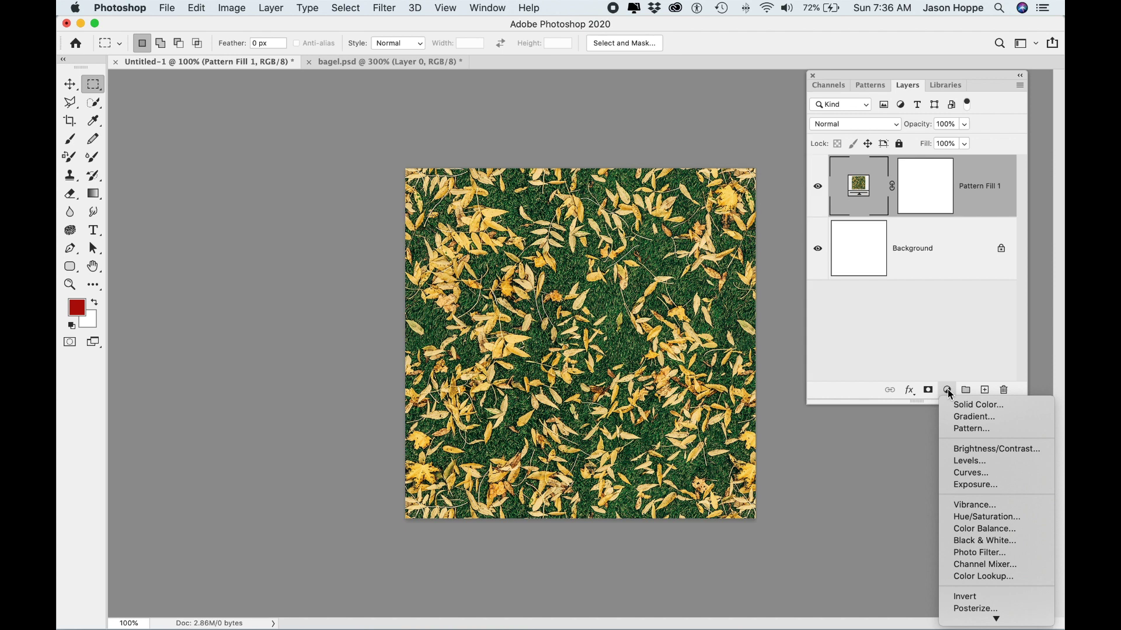
click(959, 431)
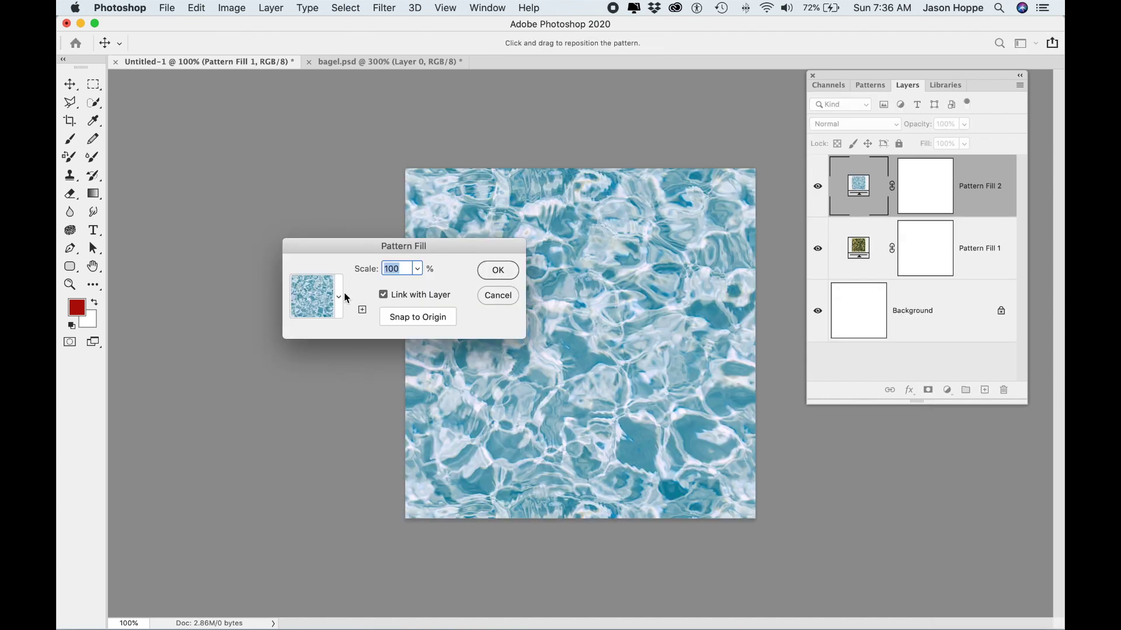
drag(358, 251, 464, 207)
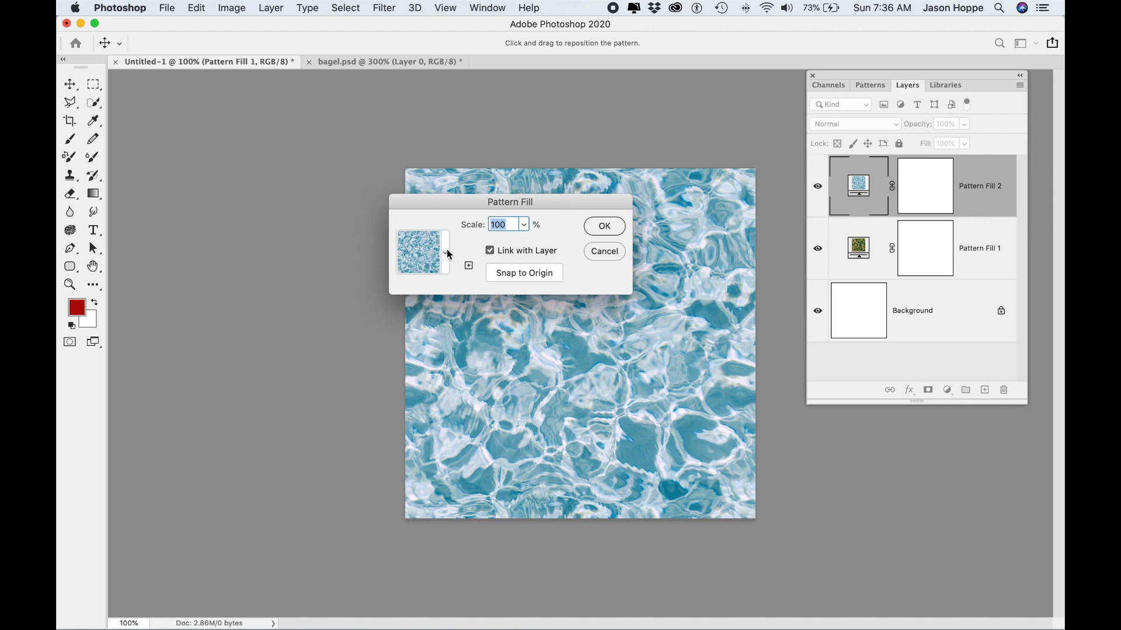
click(446, 251)
click(346, 313)
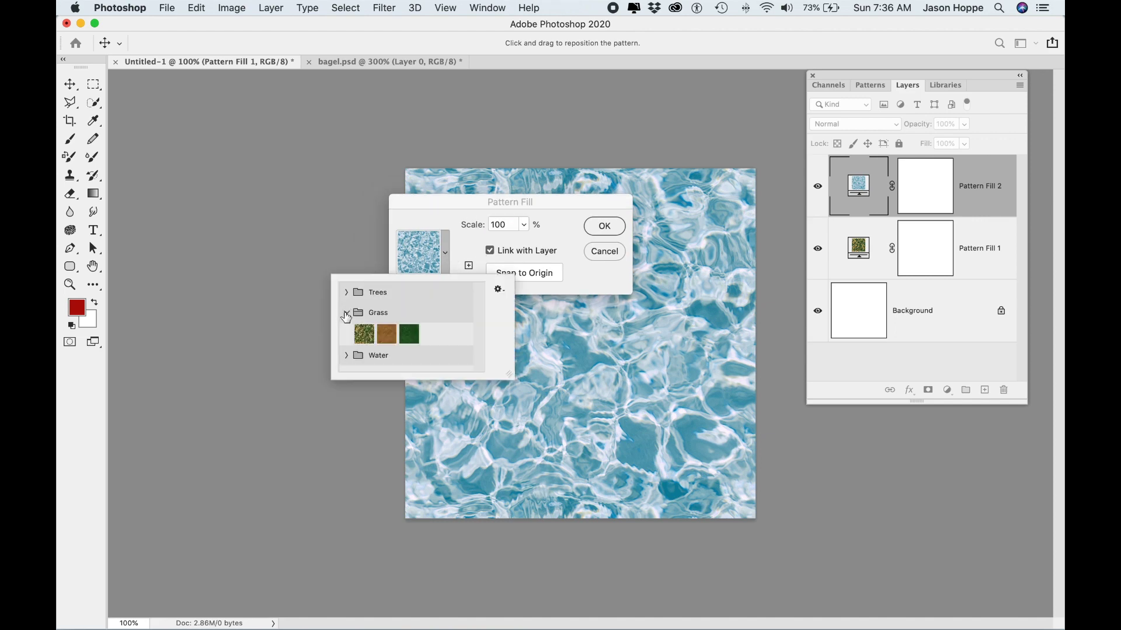
click(408, 335)
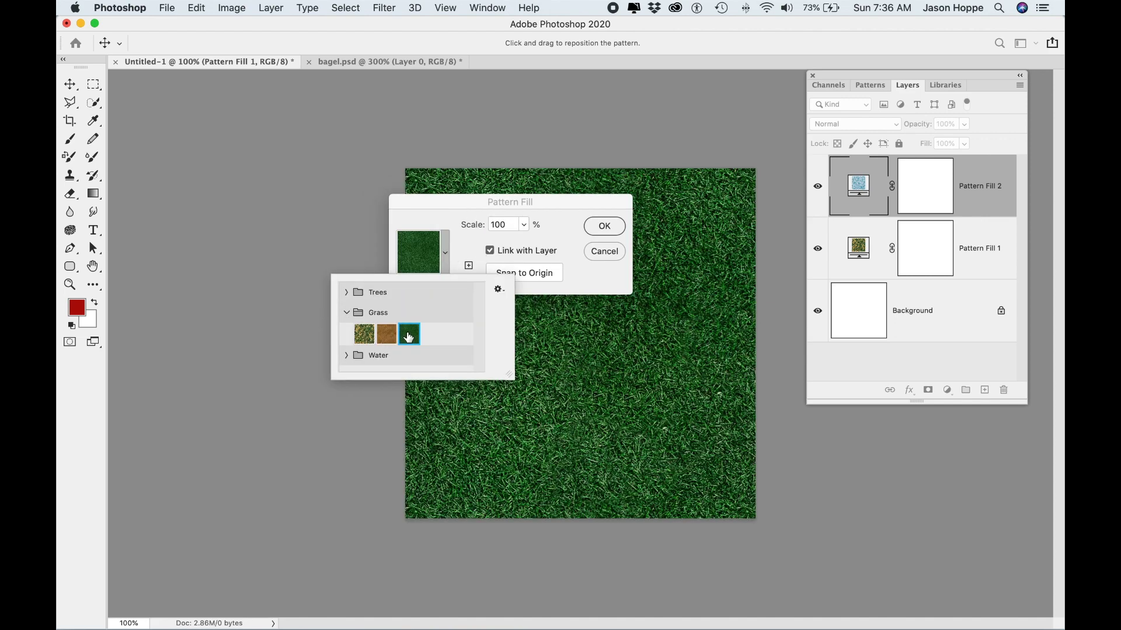
click(605, 228)
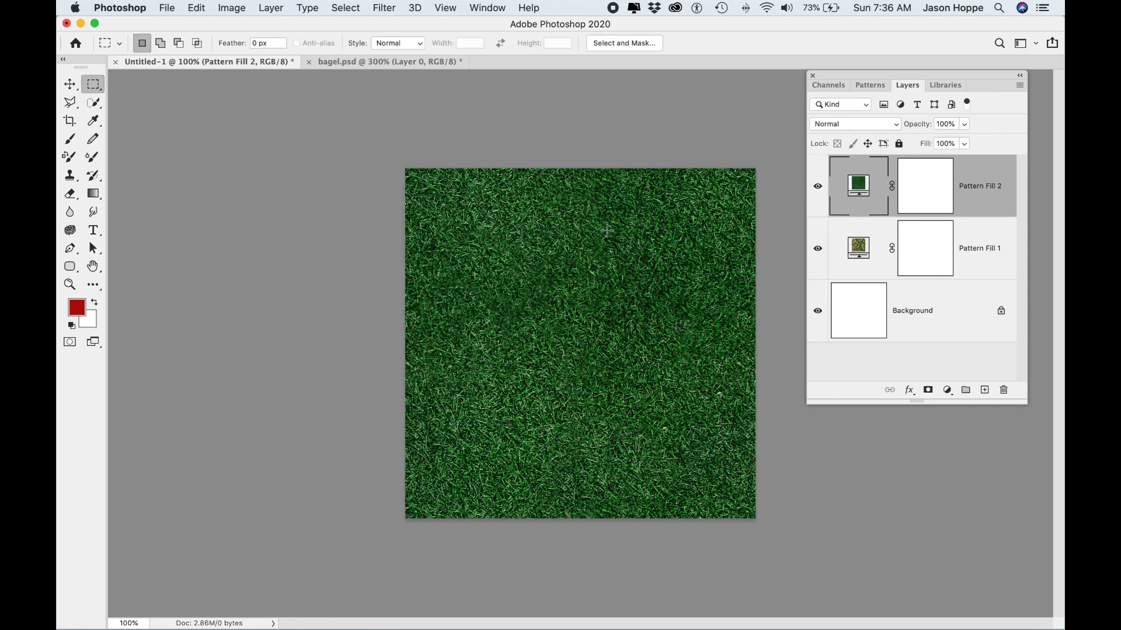
Set the pattern scale of the Pattern Fill 2 layer to 89%.
double_click(866, 187)
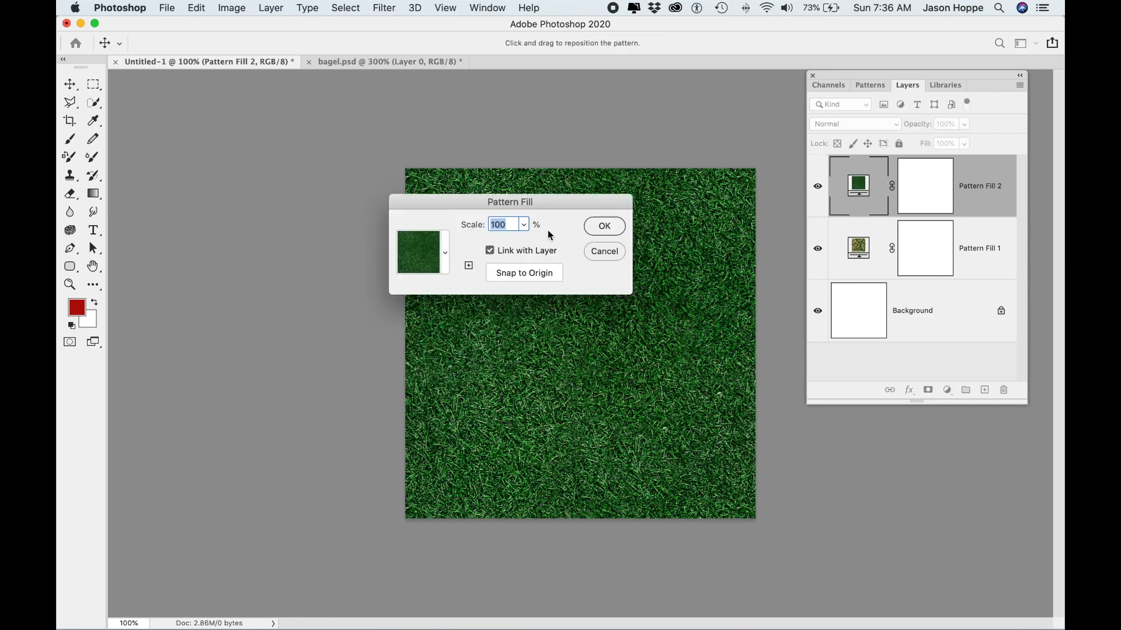
click(523, 226)
drag(527, 241, 523, 242)
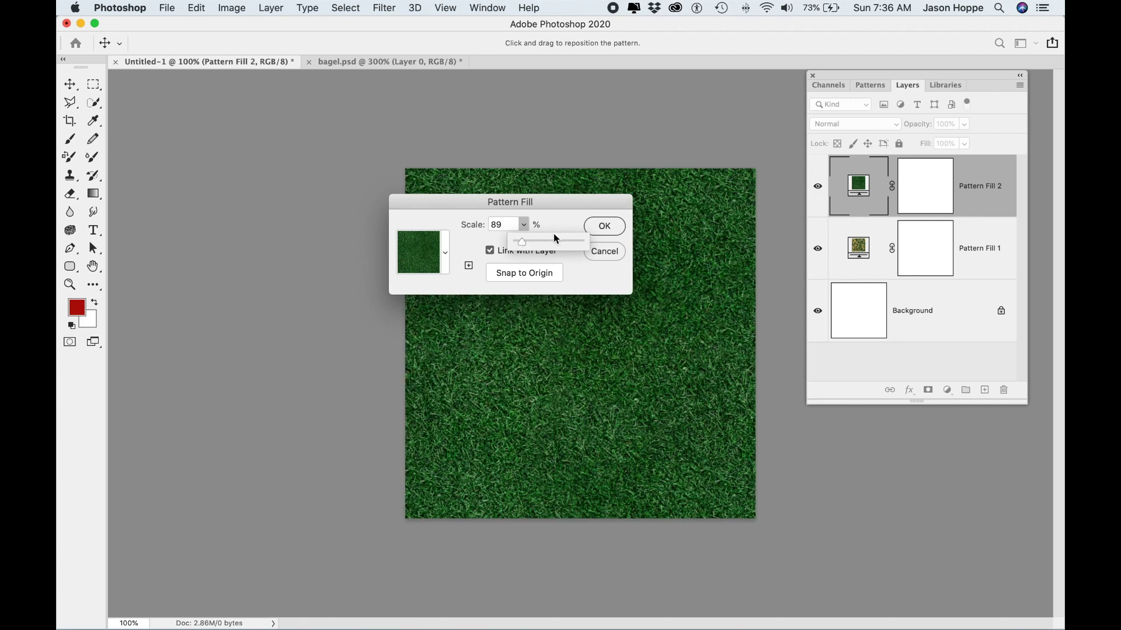
click(605, 225)
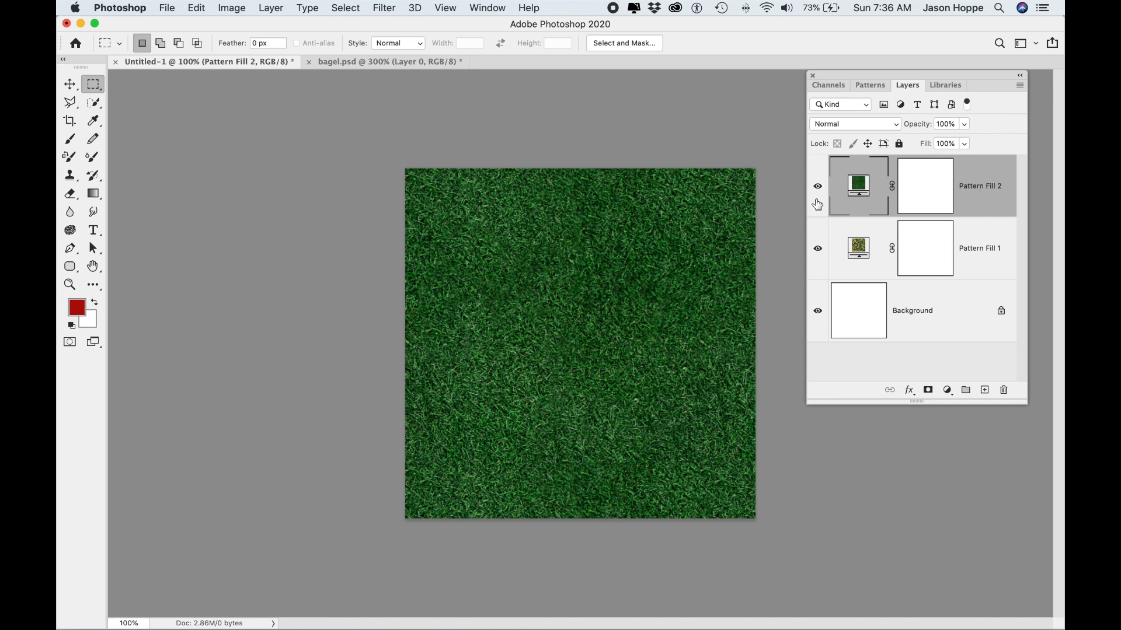
Change the Pattern Fill 2 layer's pattern to the pale green pattern from the Water group.
double_click(859, 187)
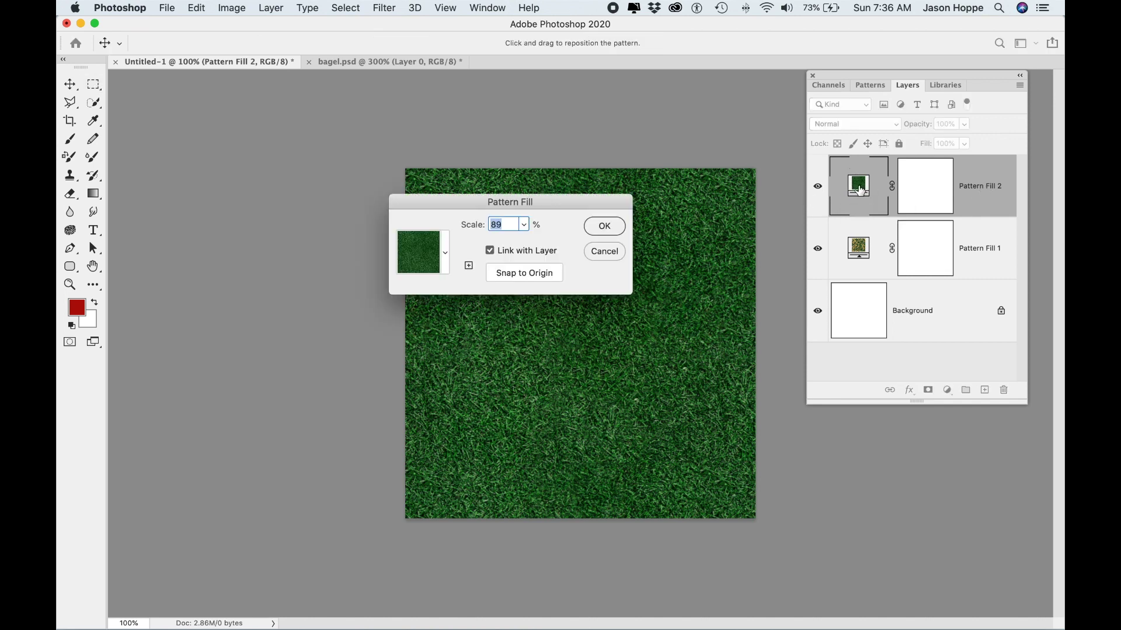
click(446, 252)
click(348, 356)
click(388, 361)
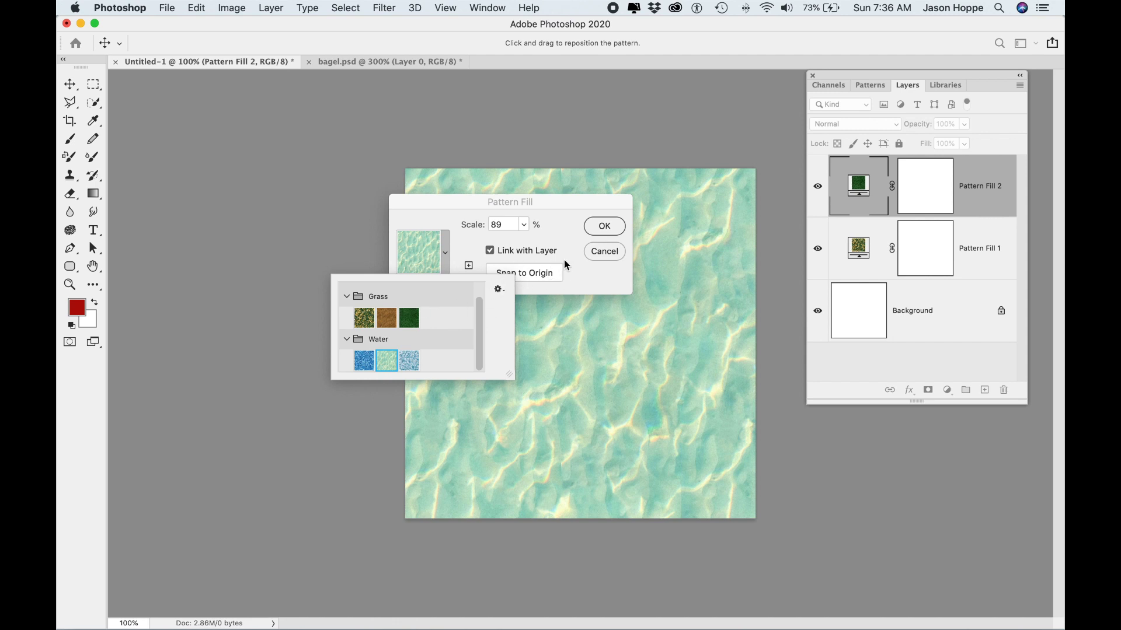
click(591, 225)
click(598, 226)
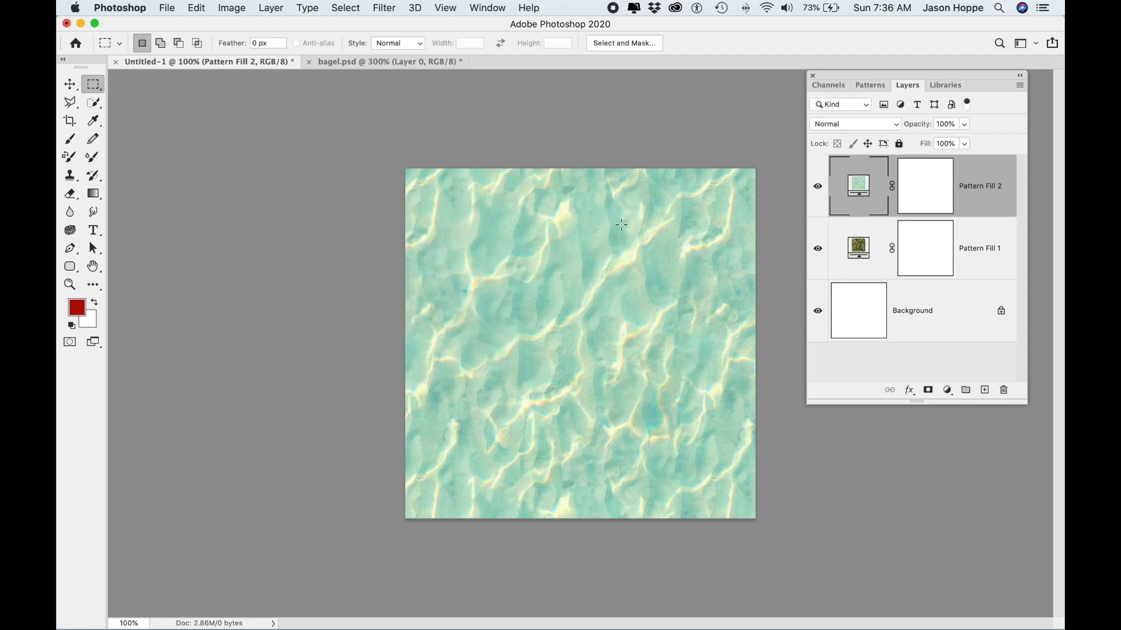
Load the Legacy Patterns and More set into the pattern presets.
click(876, 87)
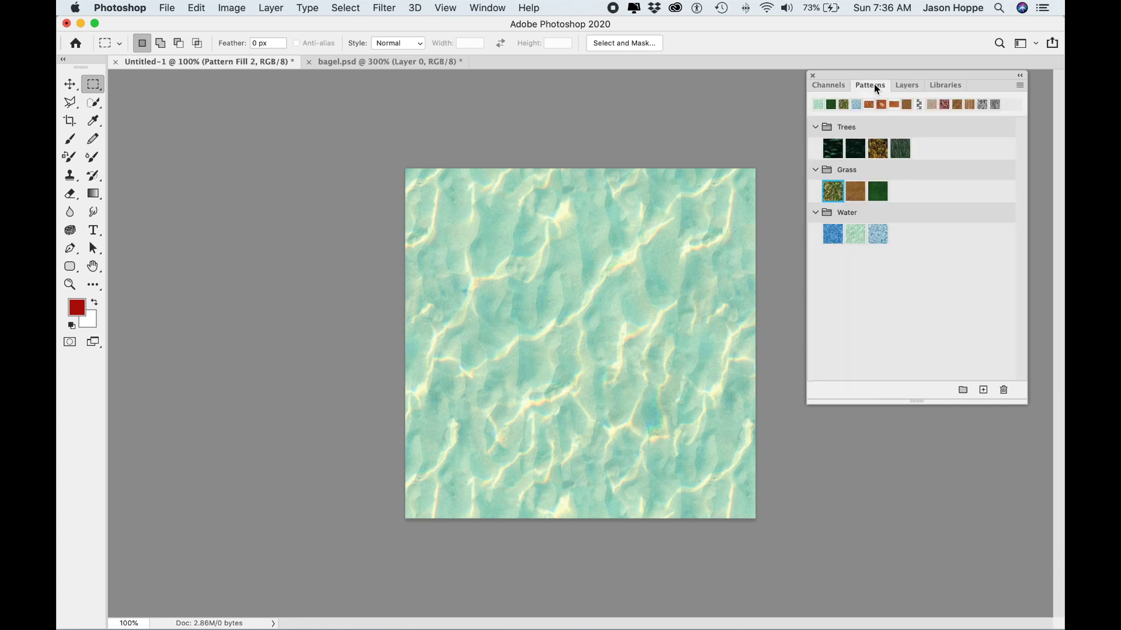
click(1021, 86)
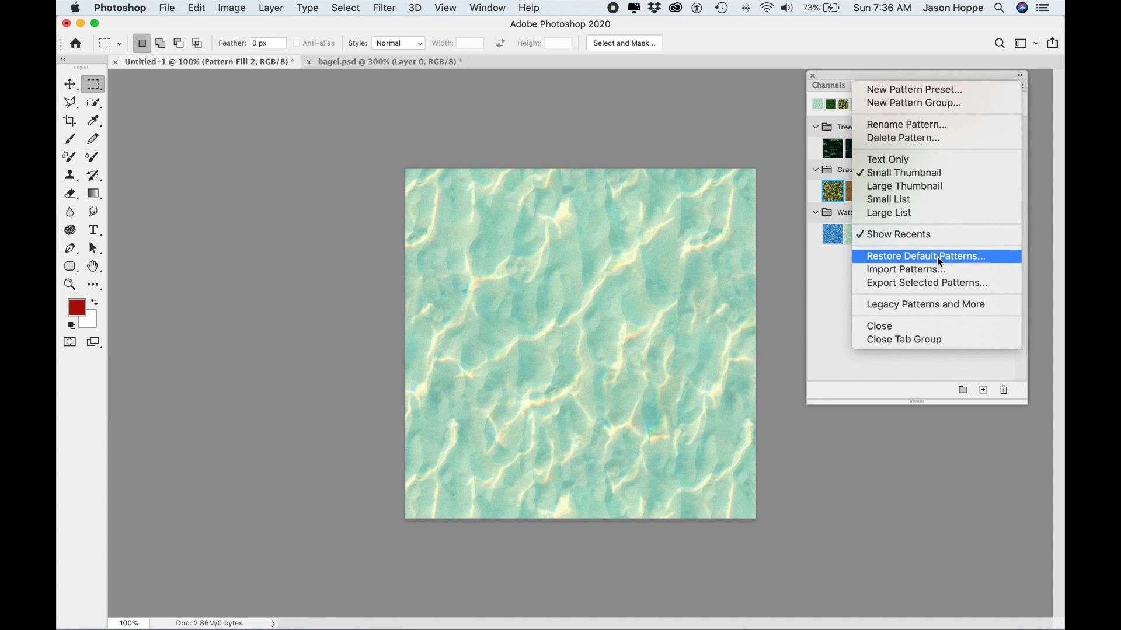
click(932, 304)
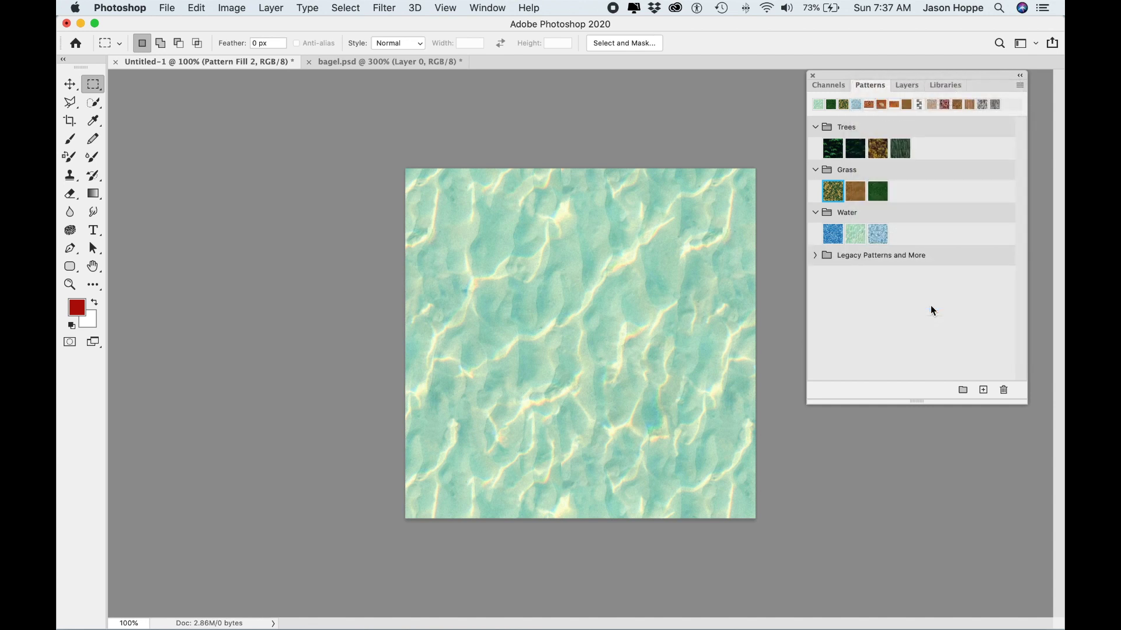
Examine the pattern groups inside Legacy Patterns and More, including 2019 Patterns, Legacy Default Patterns, Artists Brushes Canvas, Erodible Textures and Grayscale Paper.
click(813, 255)
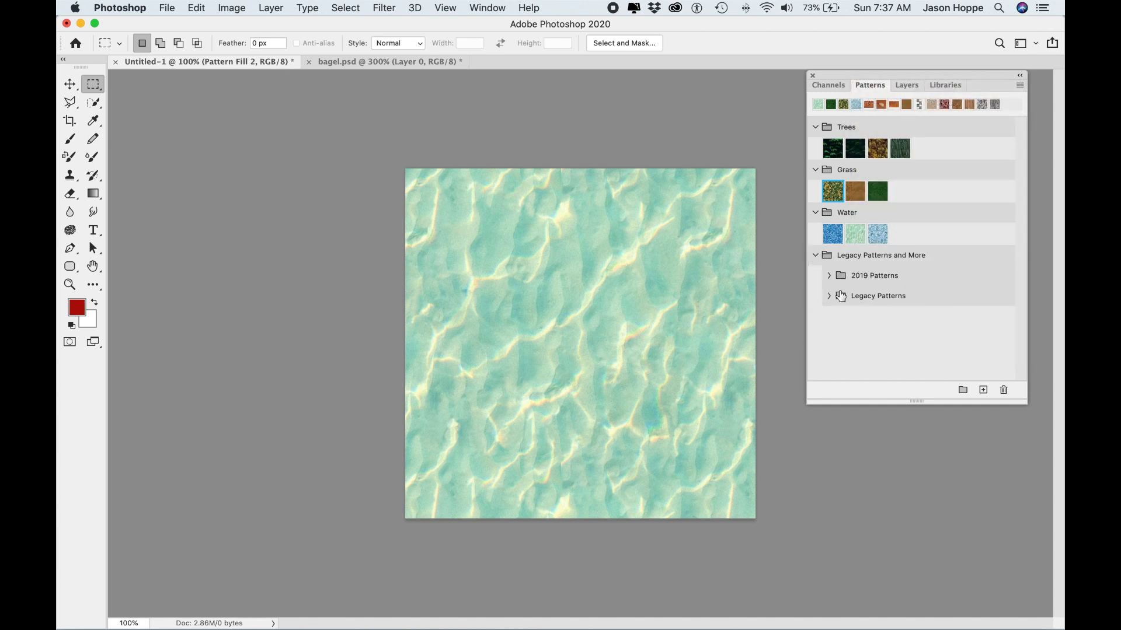
click(830, 277)
scroll(999, 281, down, 2)
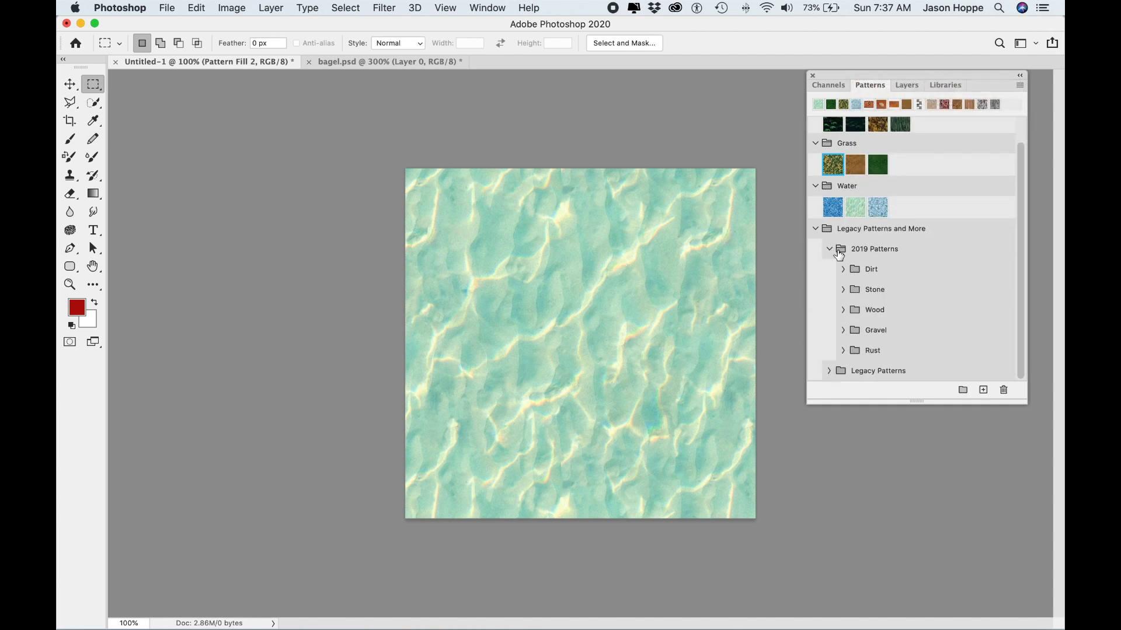
click(829, 371)
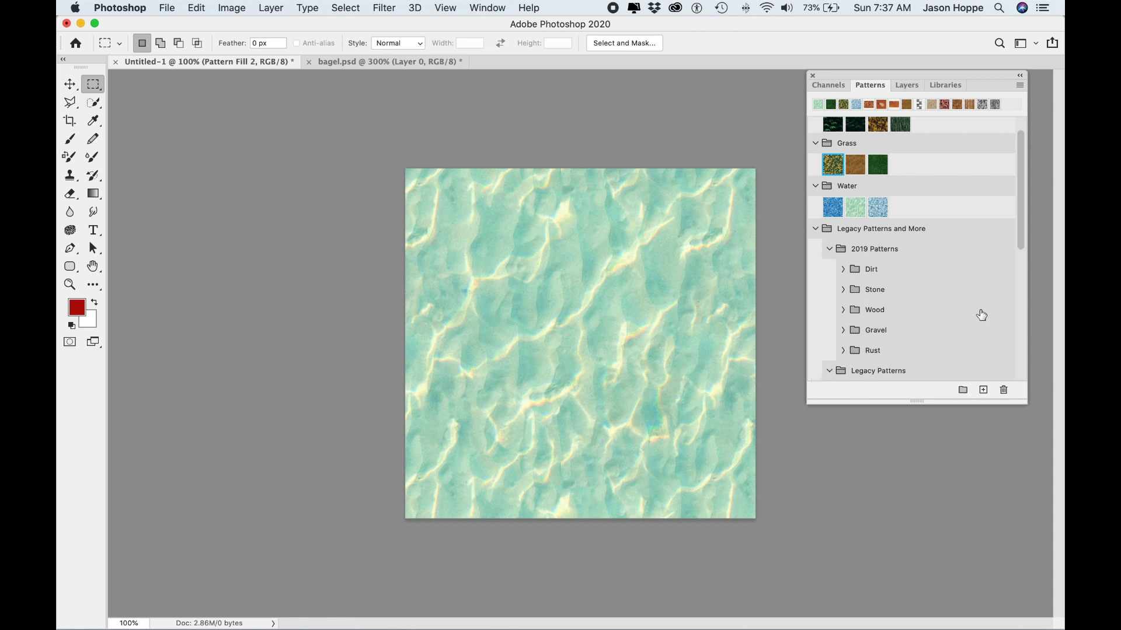
scroll(980, 314, down, 10)
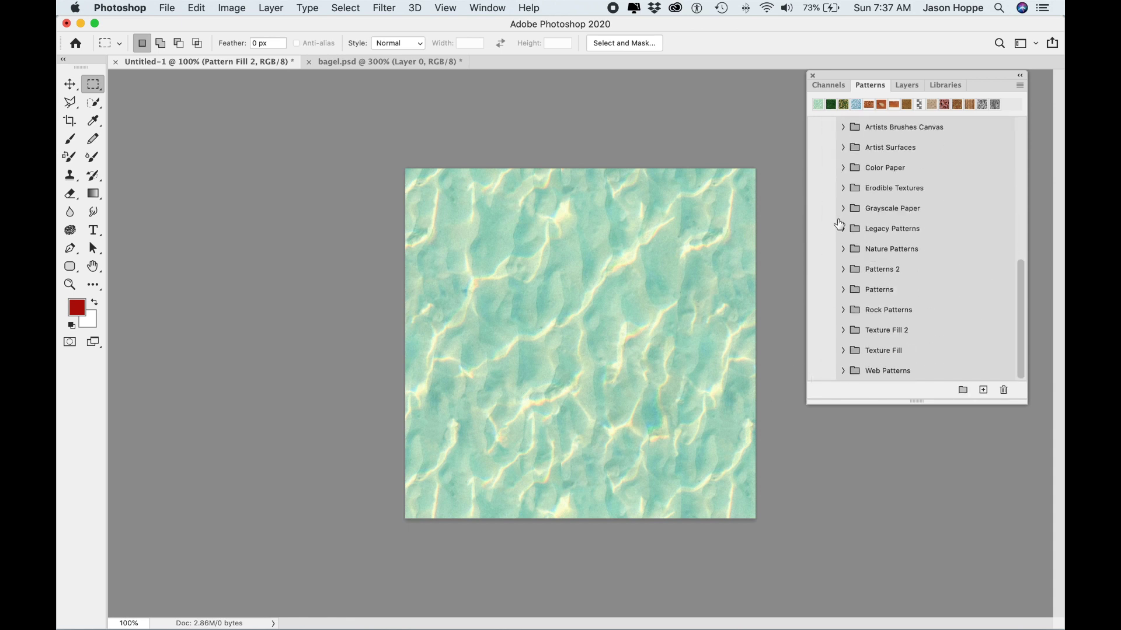
click(844, 231)
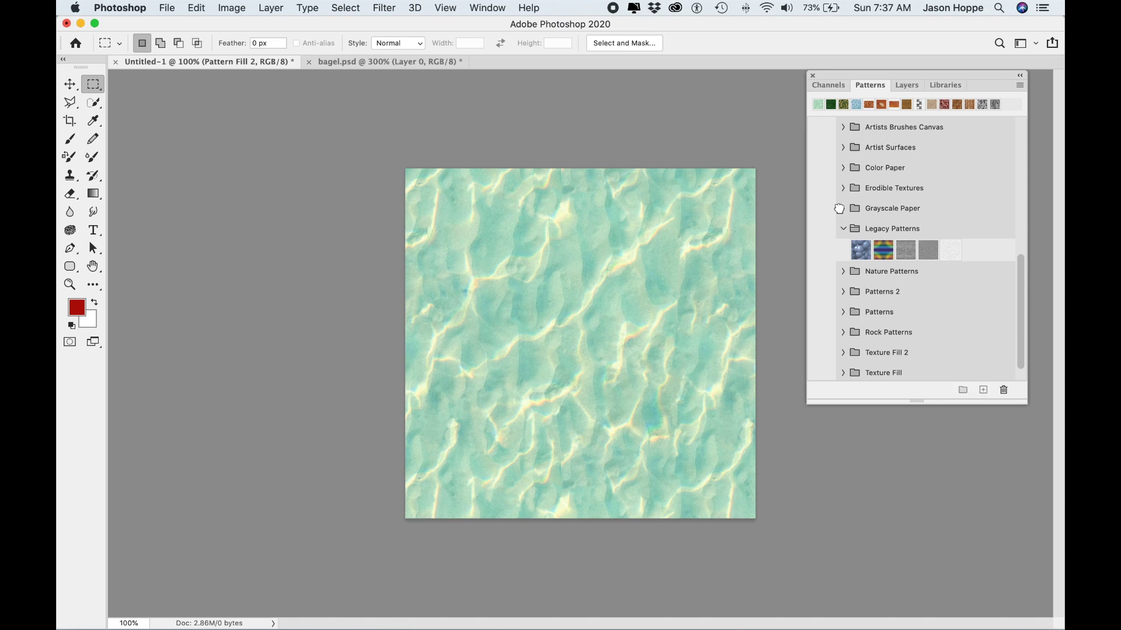
click(843, 209)
click(843, 192)
scroll(938, 207, up, 3)
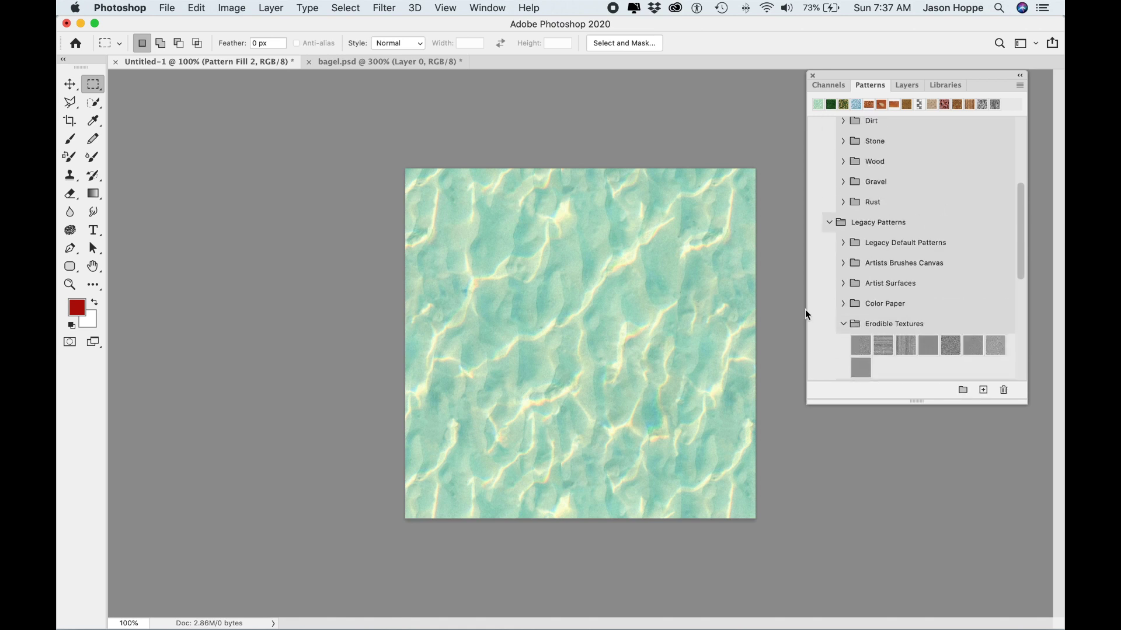
click(843, 265)
scroll(841, 234, down, 4)
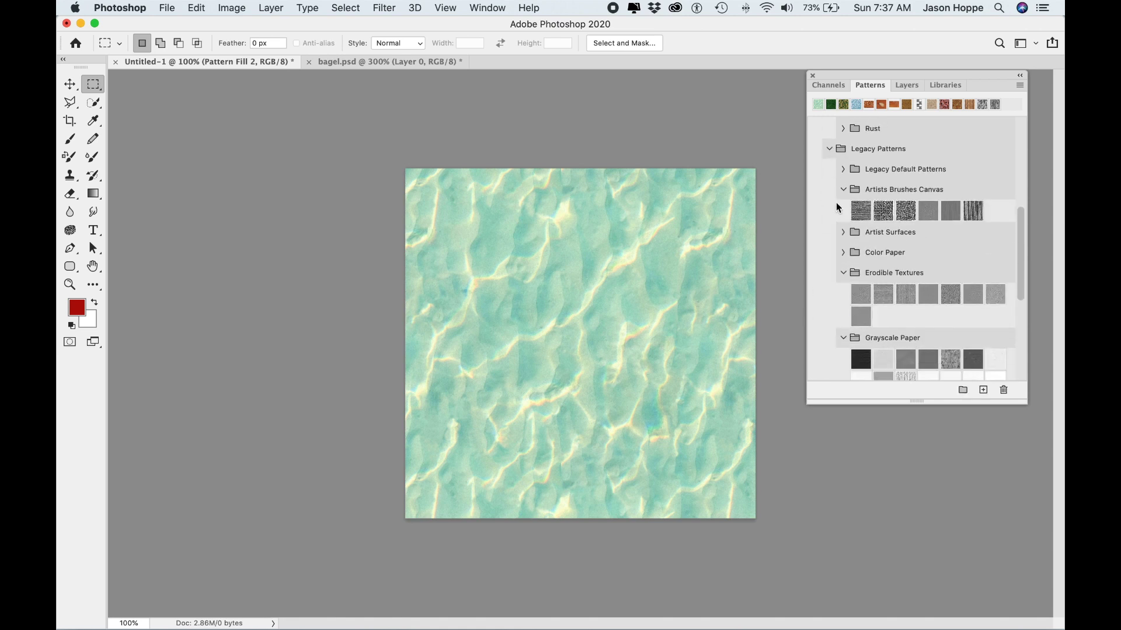
click(844, 170)
scroll(948, 208, up, 3)
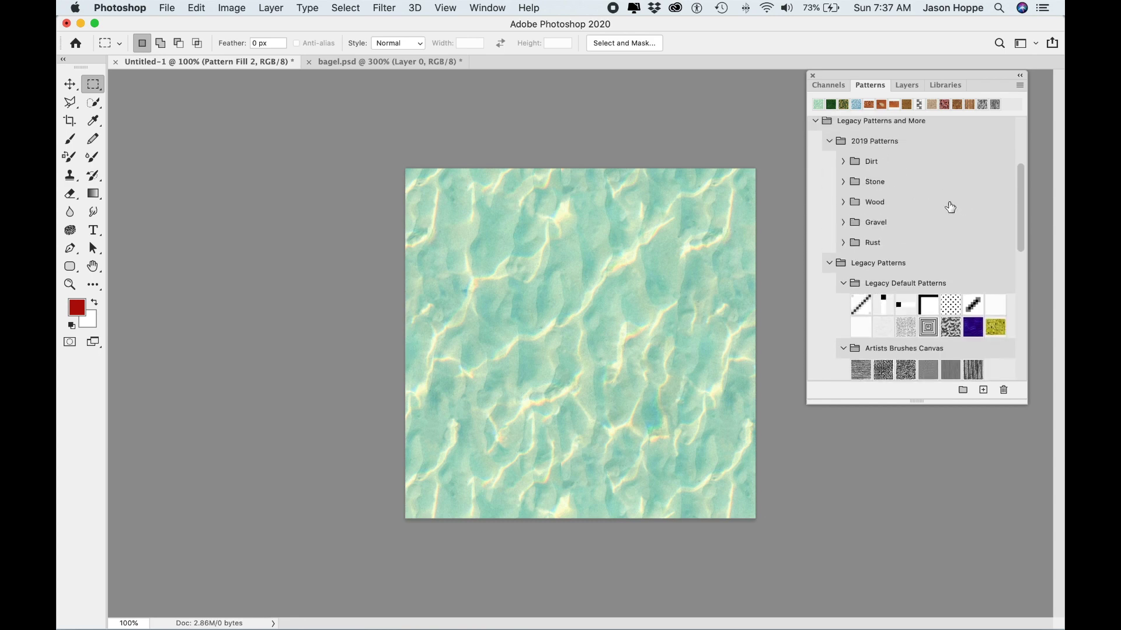
Apply the Wood—Board pattern from the 2019 Patterns Wood group to the Pattern Fill 2 layer, and collapse Legacy Patterns and More.
click(844, 202)
double_click(860, 223)
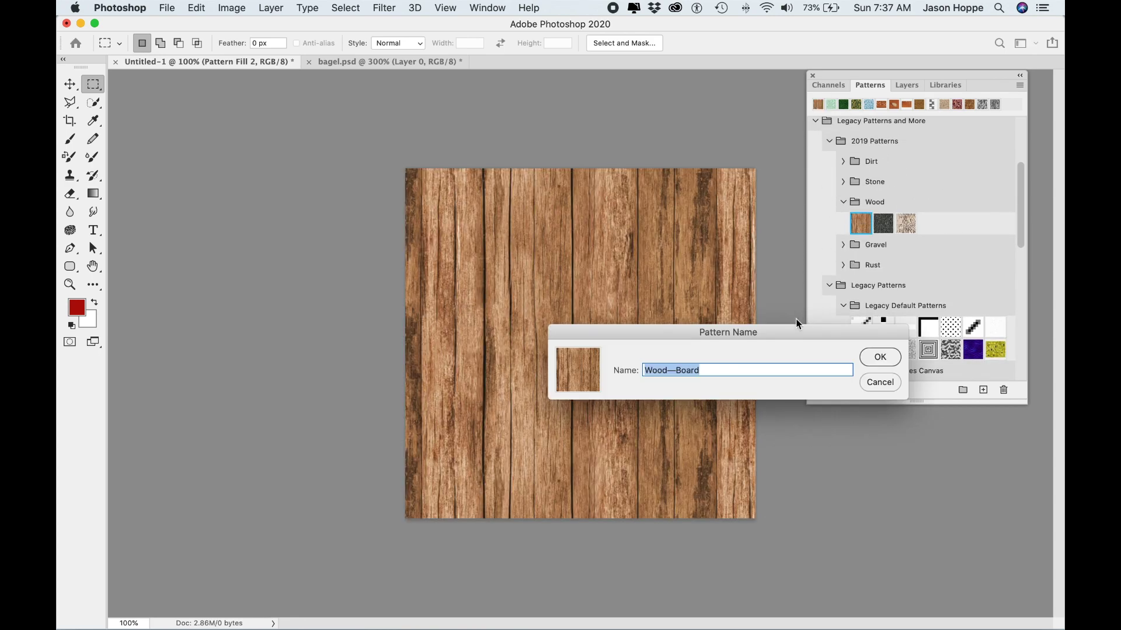
click(891, 358)
scroll(922, 193, up, 5)
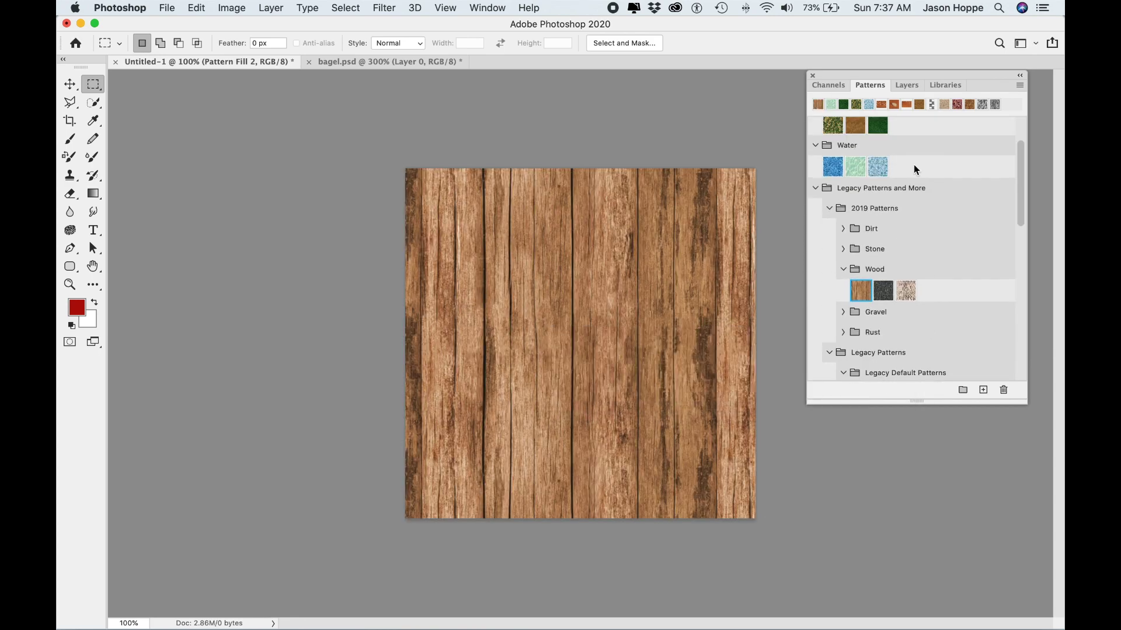
scroll(914, 170, up, 1)
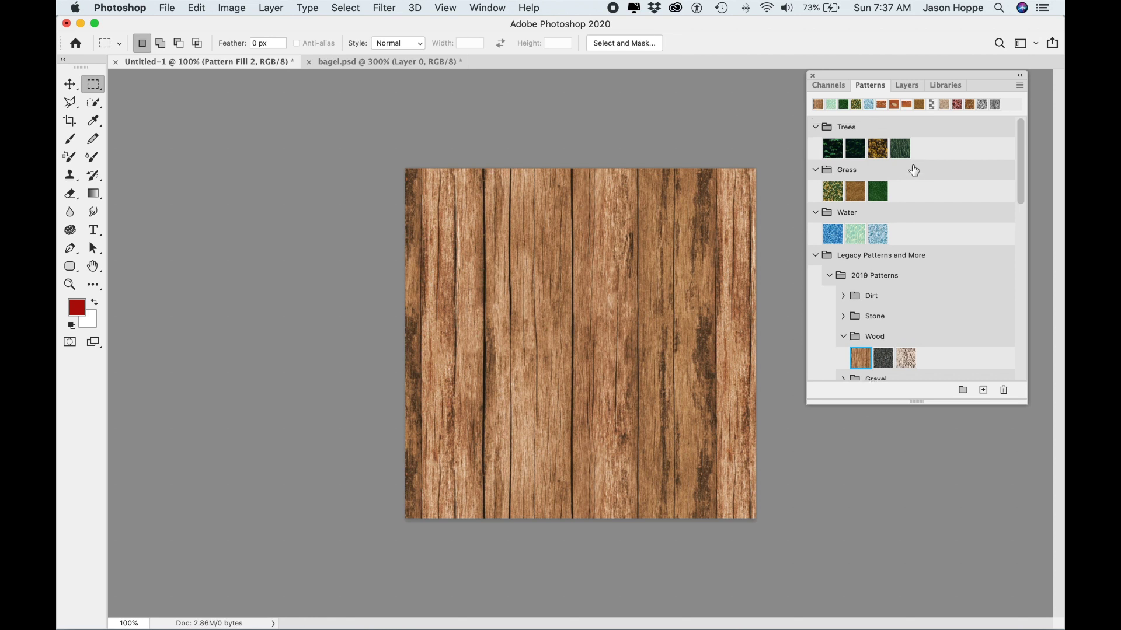
click(815, 256)
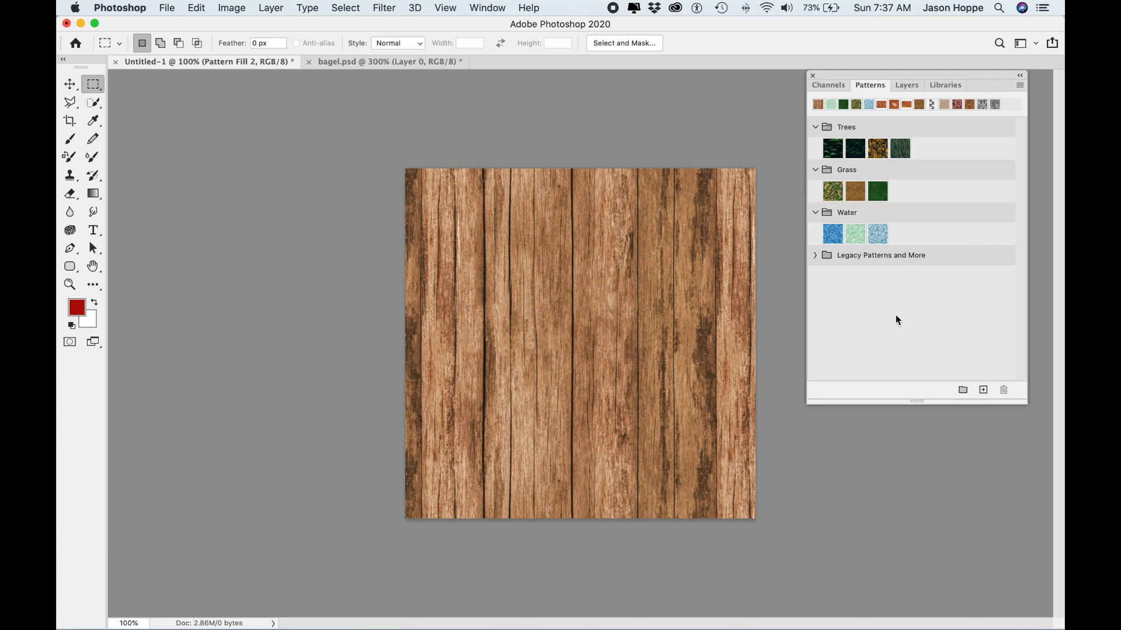
In bagel.psd, select a small rectangle around one sesame seed above the hole and define it as a pattern named "seed".
click(420, 61)
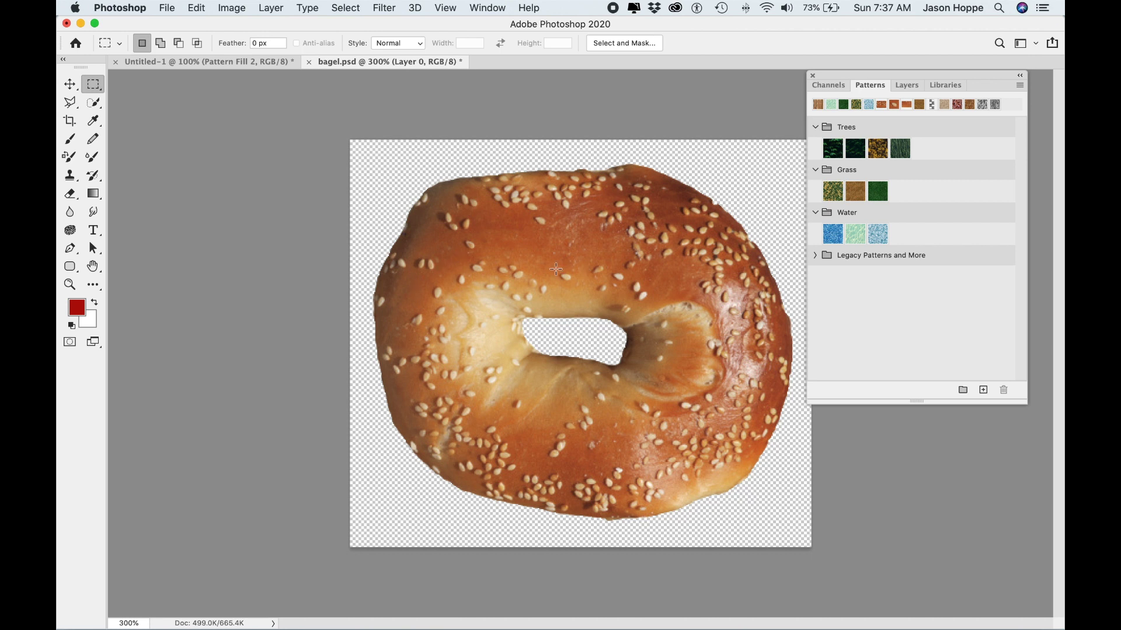
drag(556, 269, 576, 285)
click(197, 7)
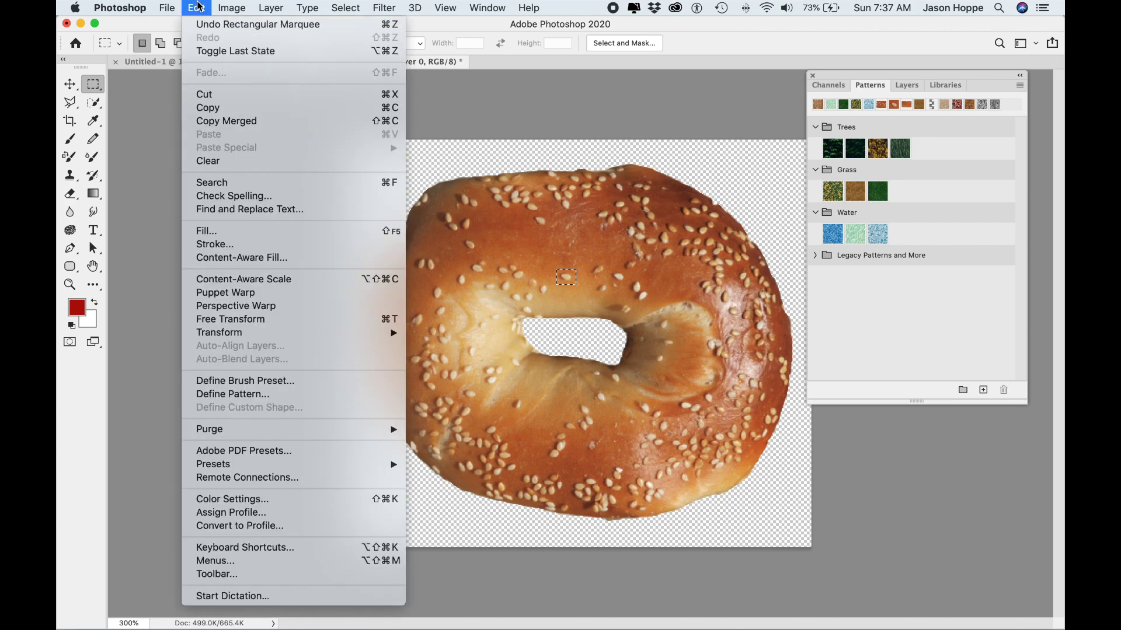
click(244, 394)
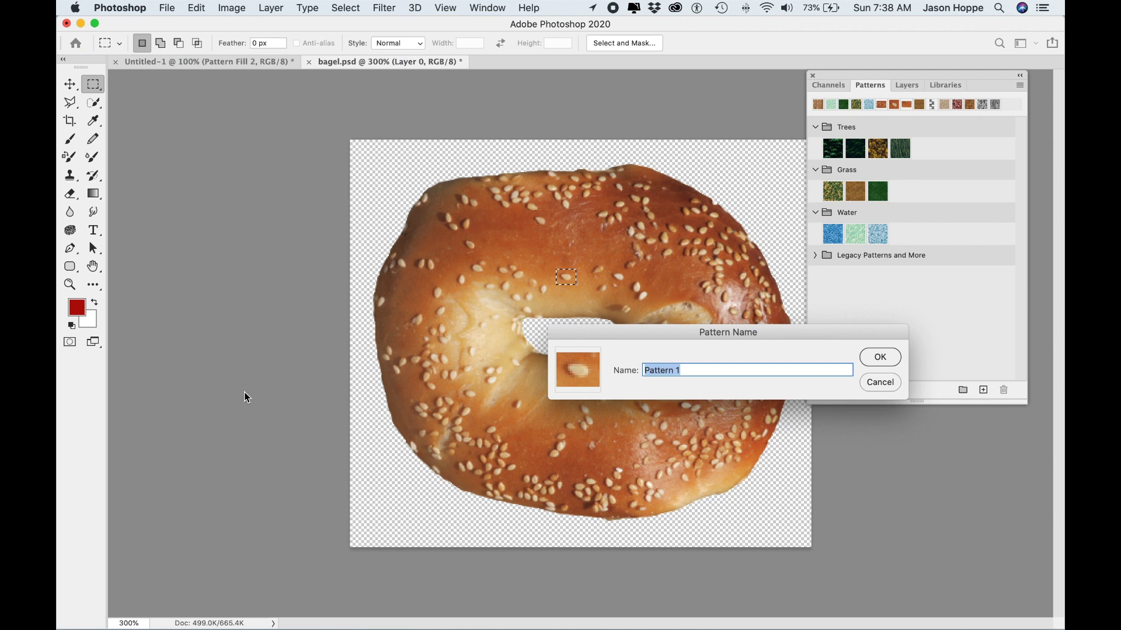
text(seed)
click(876, 358)
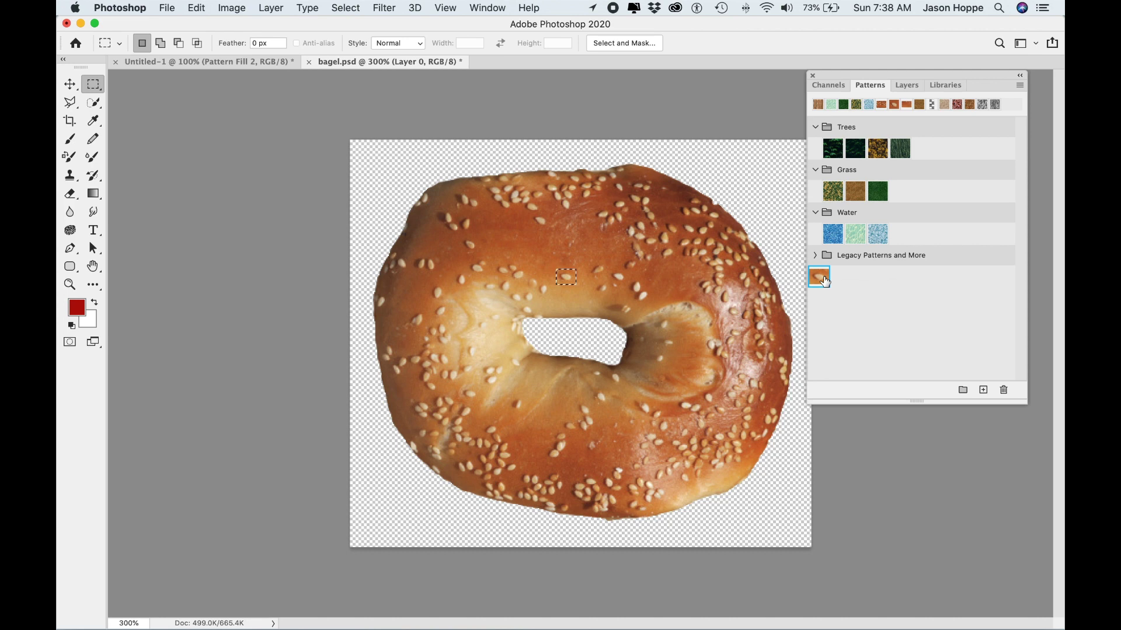
In Untitled-1, replace the Pattern Fill 2 layer's pattern with the custom seed pattern.
click(268, 61)
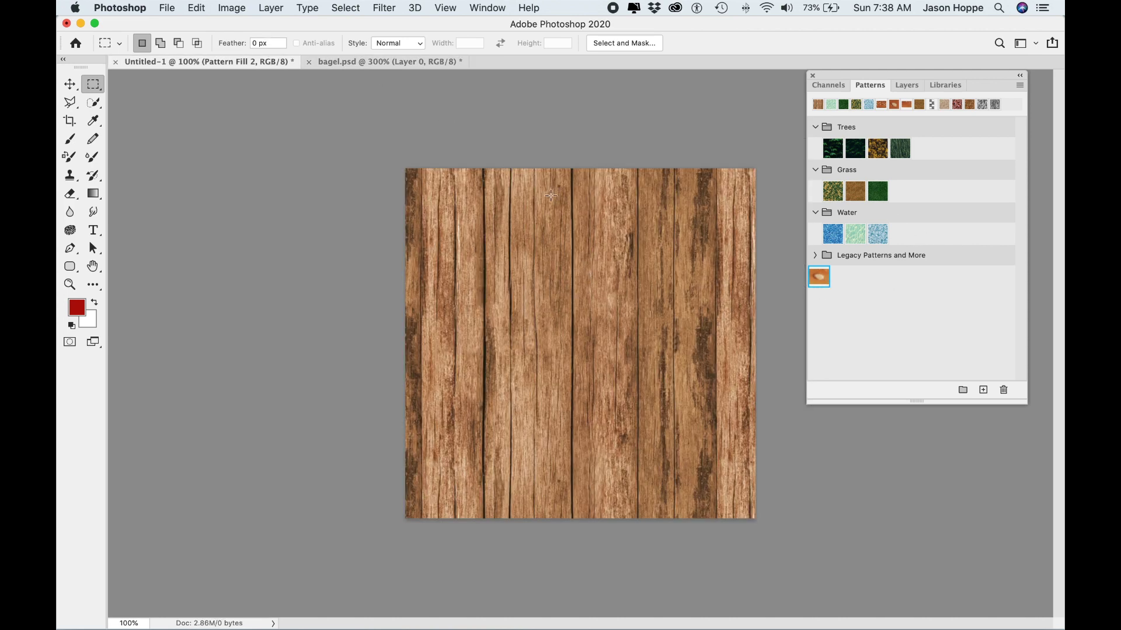
click(907, 85)
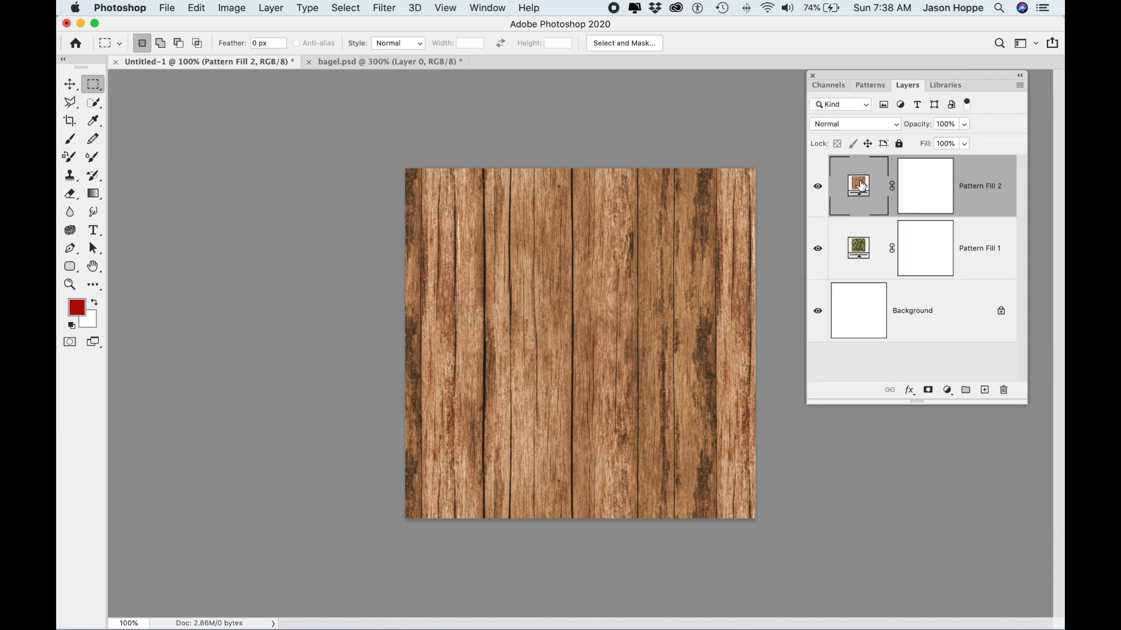
click(948, 397)
click(920, 346)
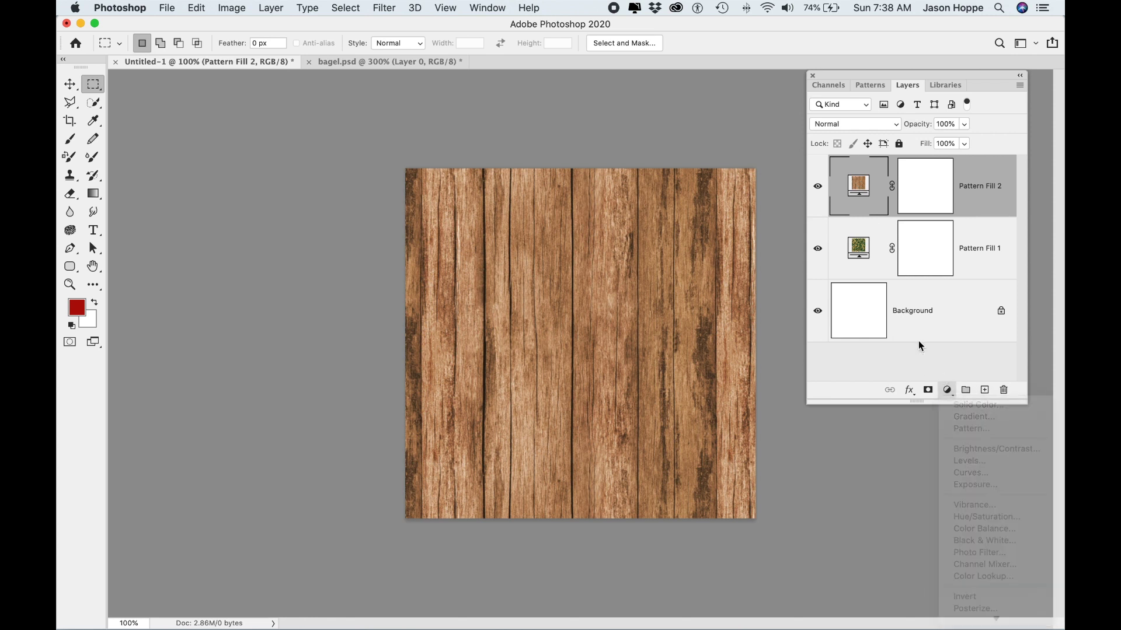
double_click(857, 175)
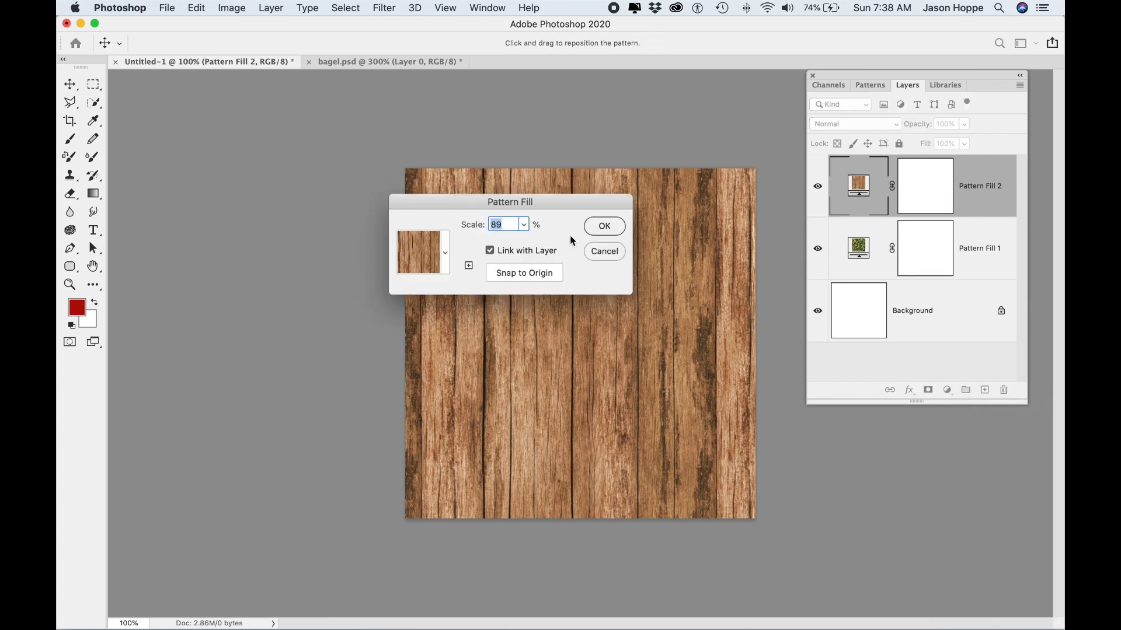
click(446, 254)
scroll(430, 308, down, 2)
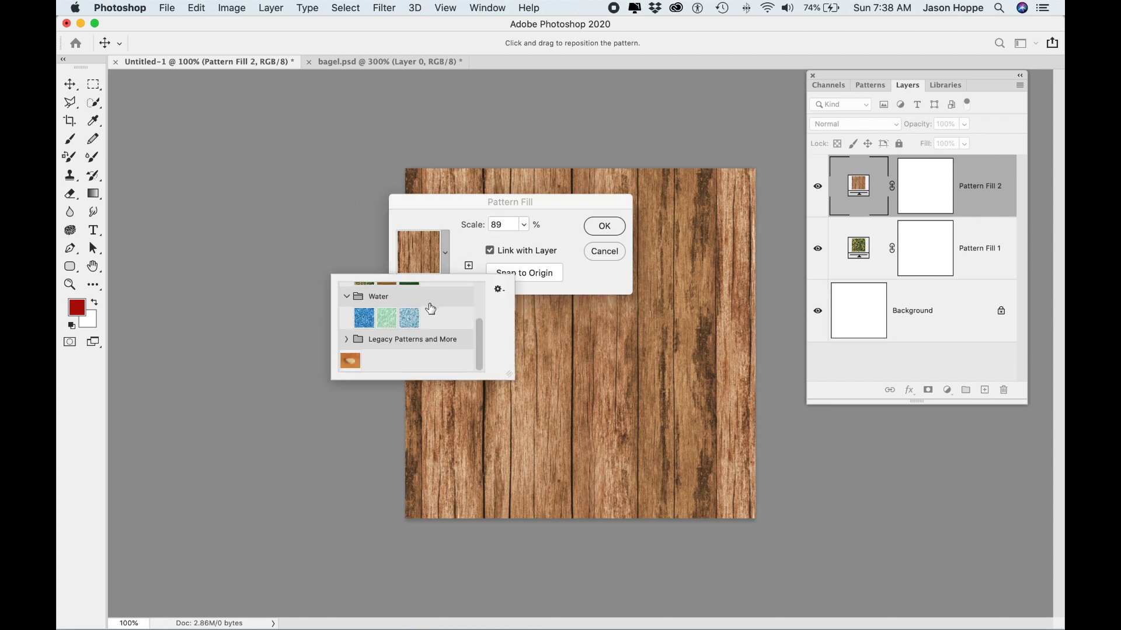
click(350, 362)
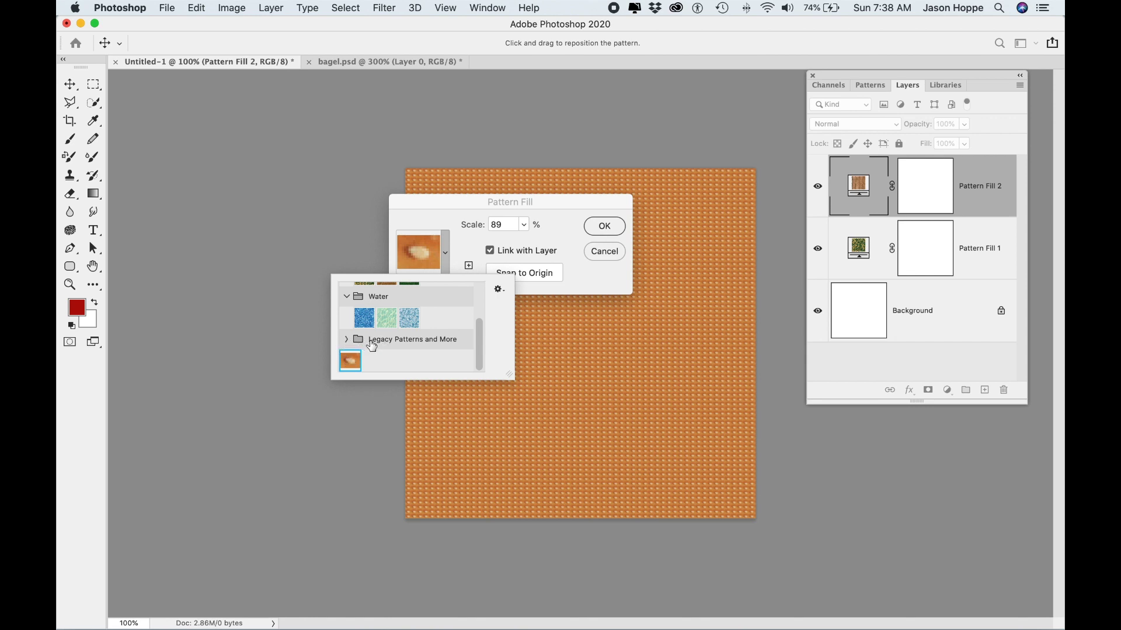
click(470, 255)
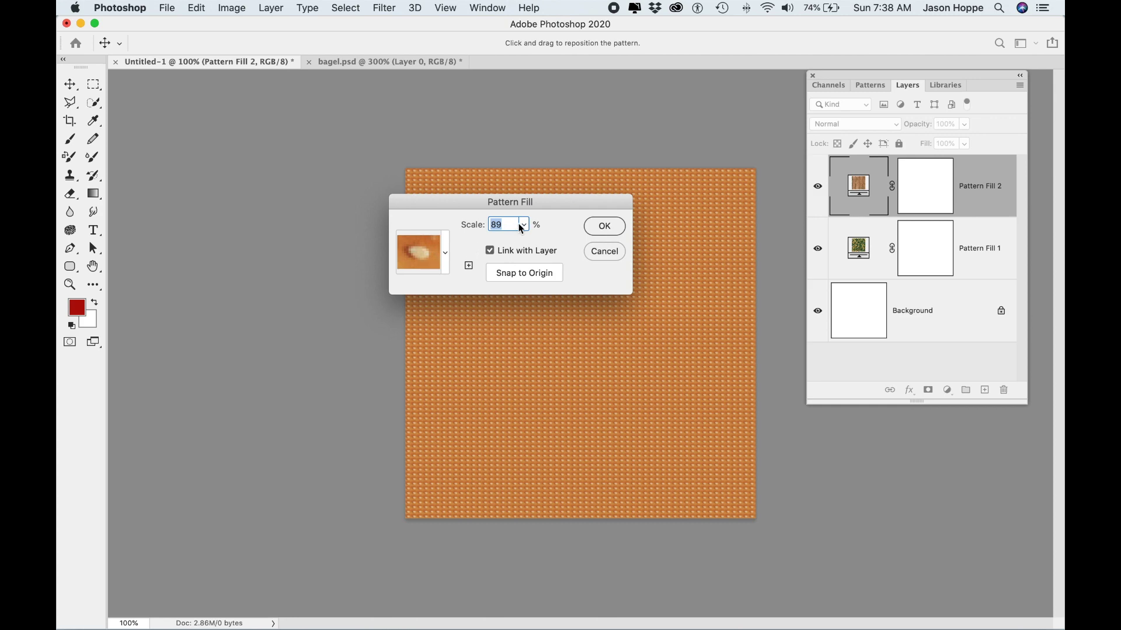
Set the seed pattern's scale to 155% and accept the pattern fill.
click(523, 225)
drag(525, 245, 527, 246)
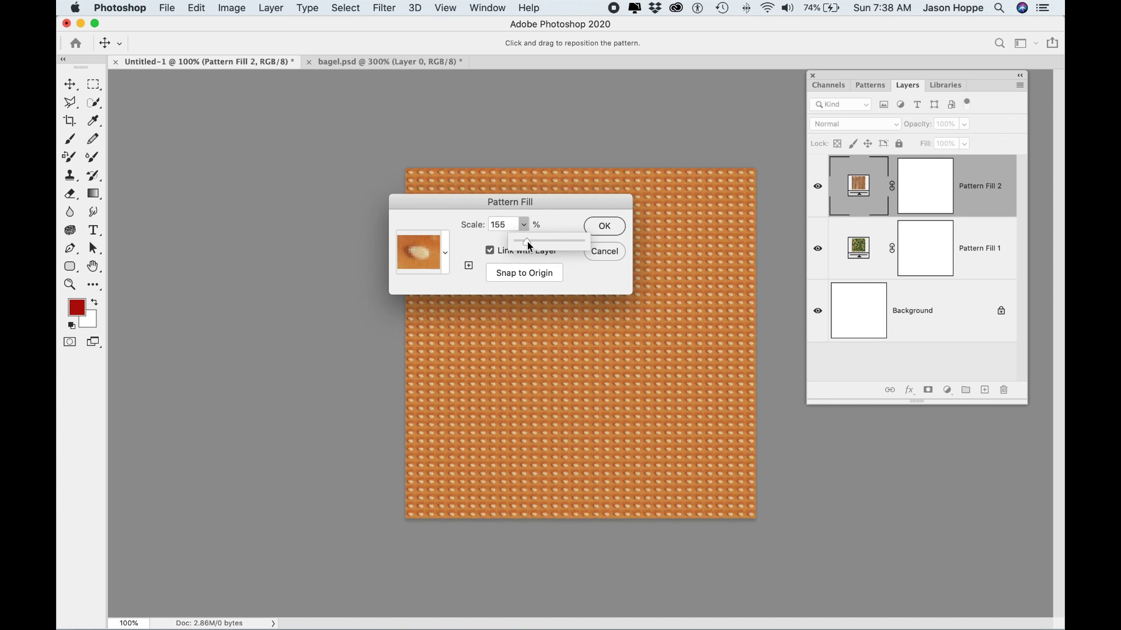
click(605, 227)
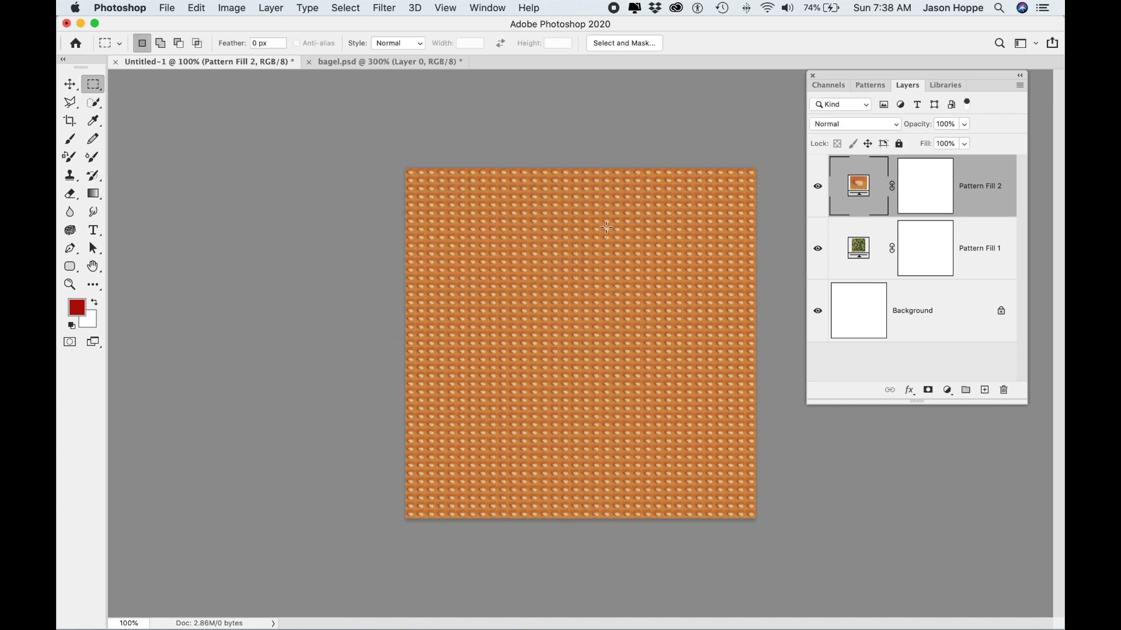
click(385, 65)
click(558, 295)
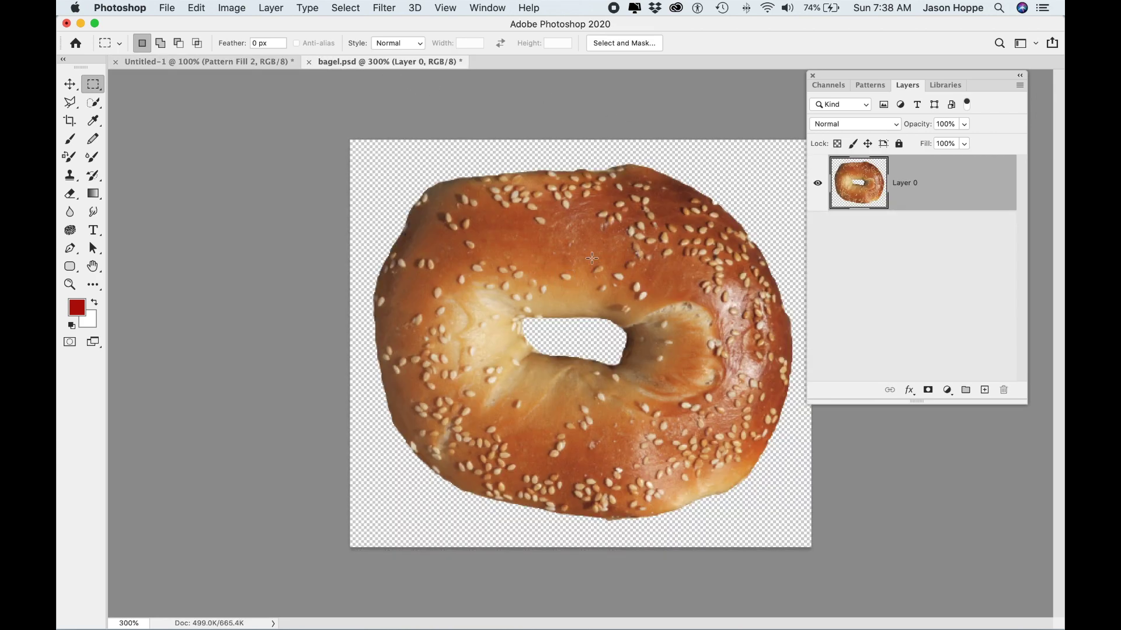
drag(552, 268, 579, 287)
click(589, 291)
click(236, 66)
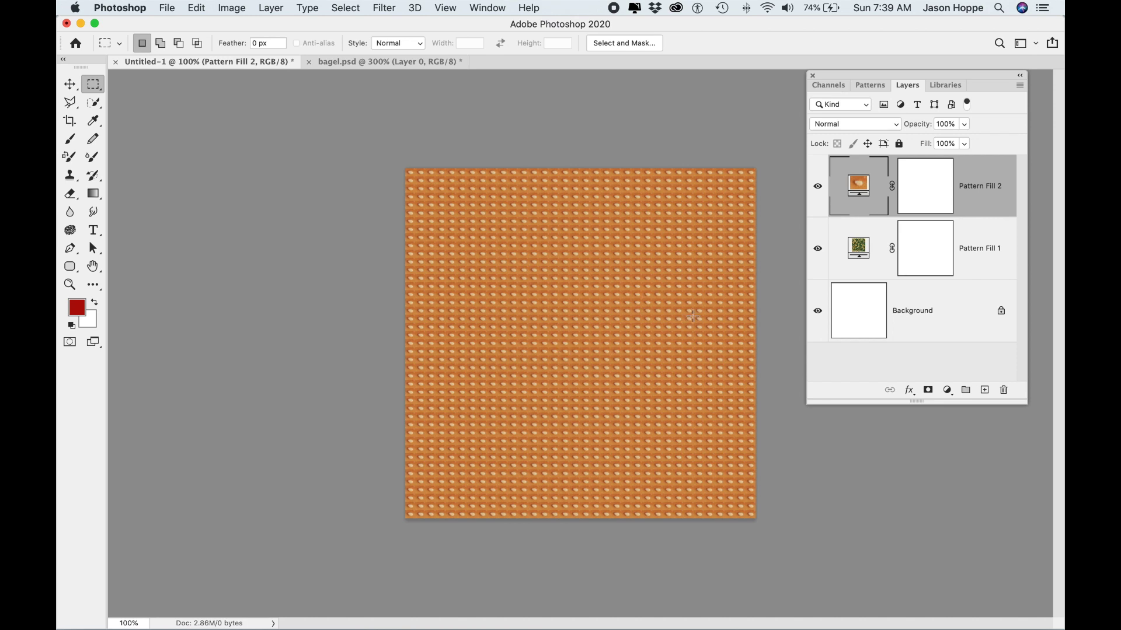
click(202, 6)
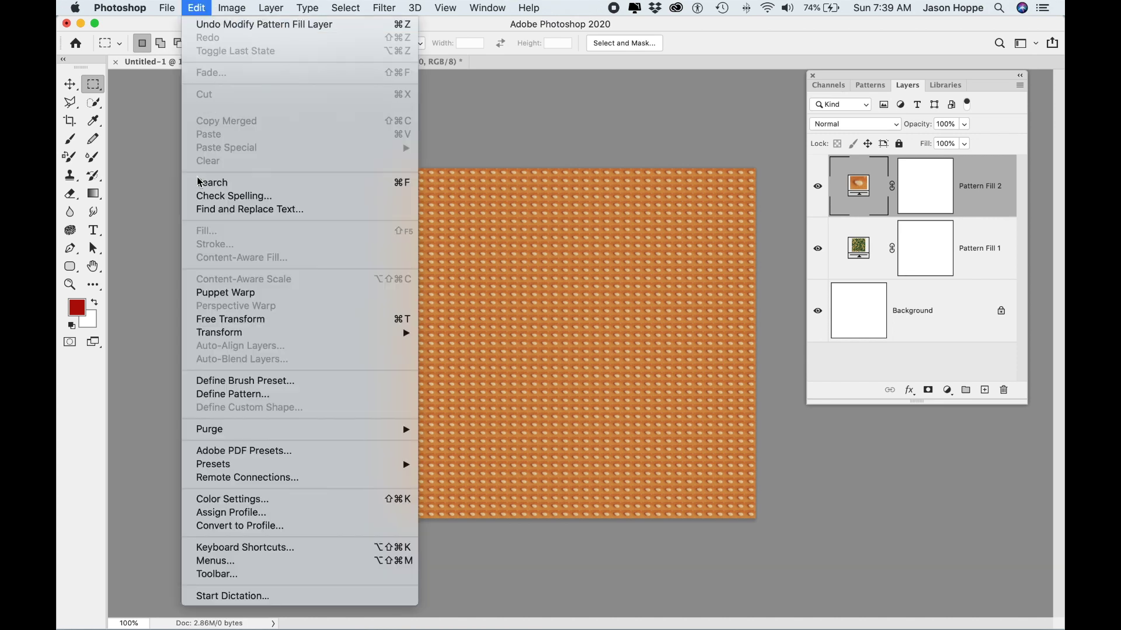
click(199, 5)
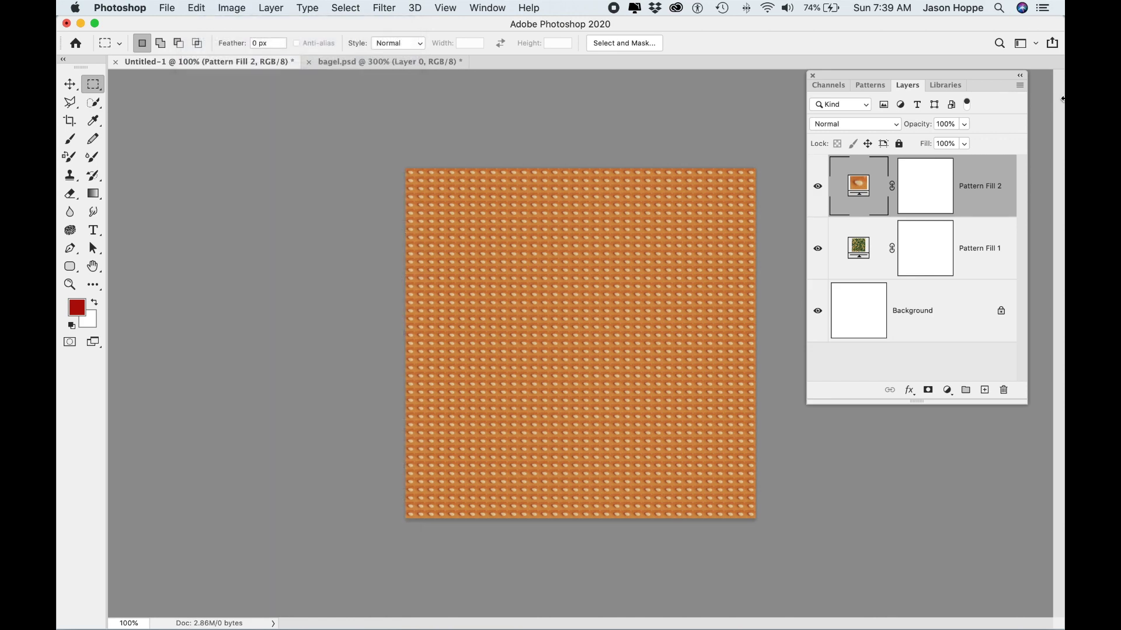
Show the library assets in a taller view that includes the saved patterns, and display bagel.psd in full-screen mode.
click(948, 86)
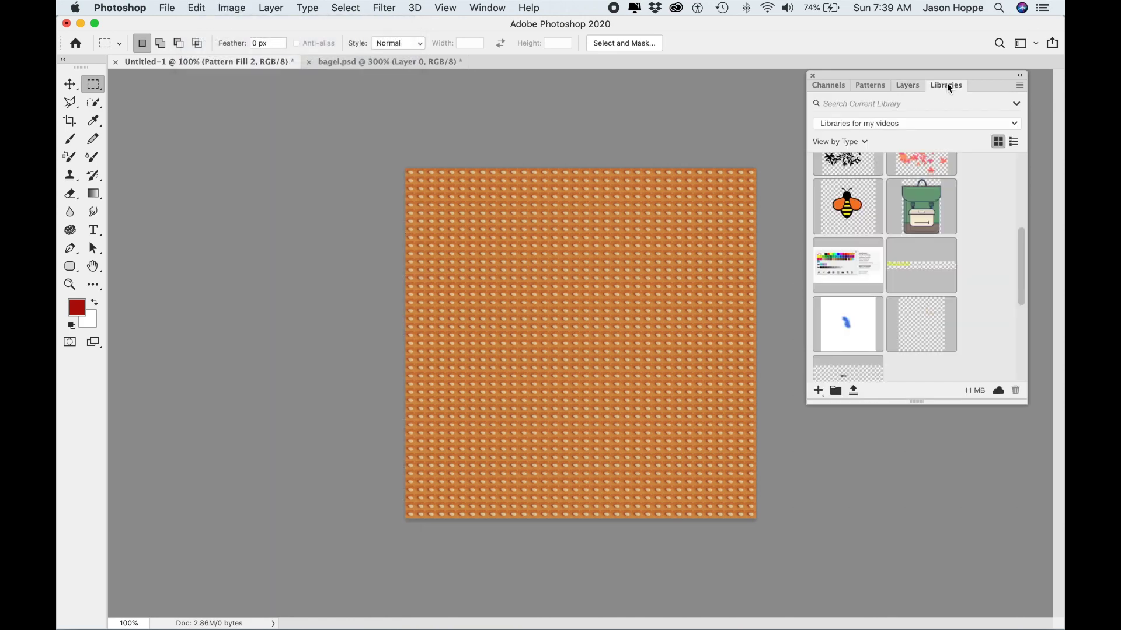
drag(923, 403, 923, 535)
click(443, 63)
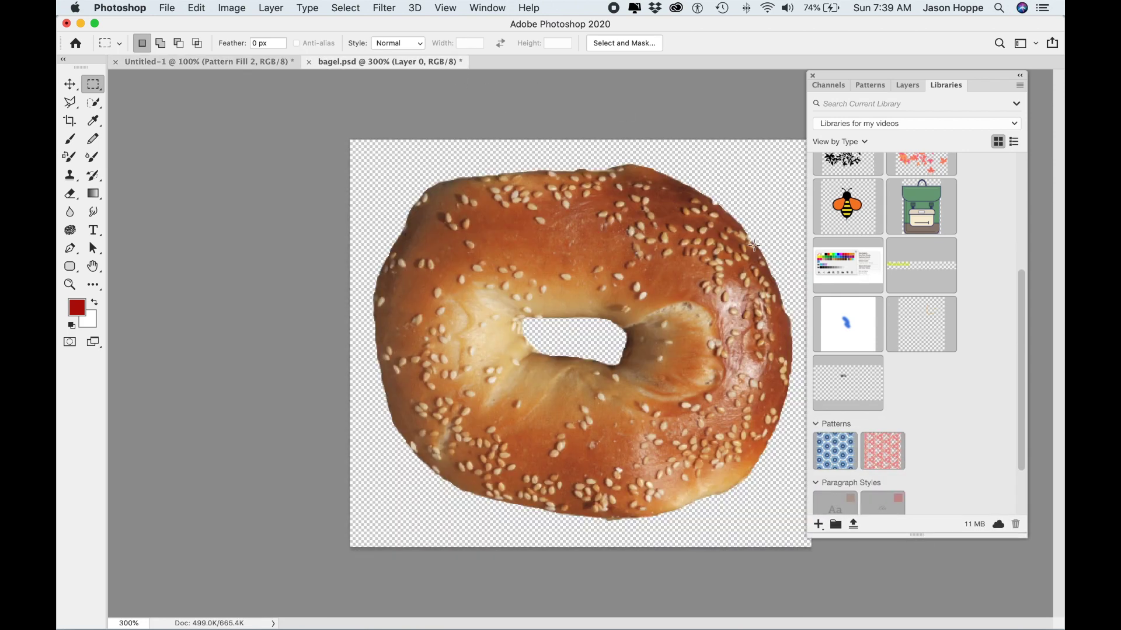
key(f)
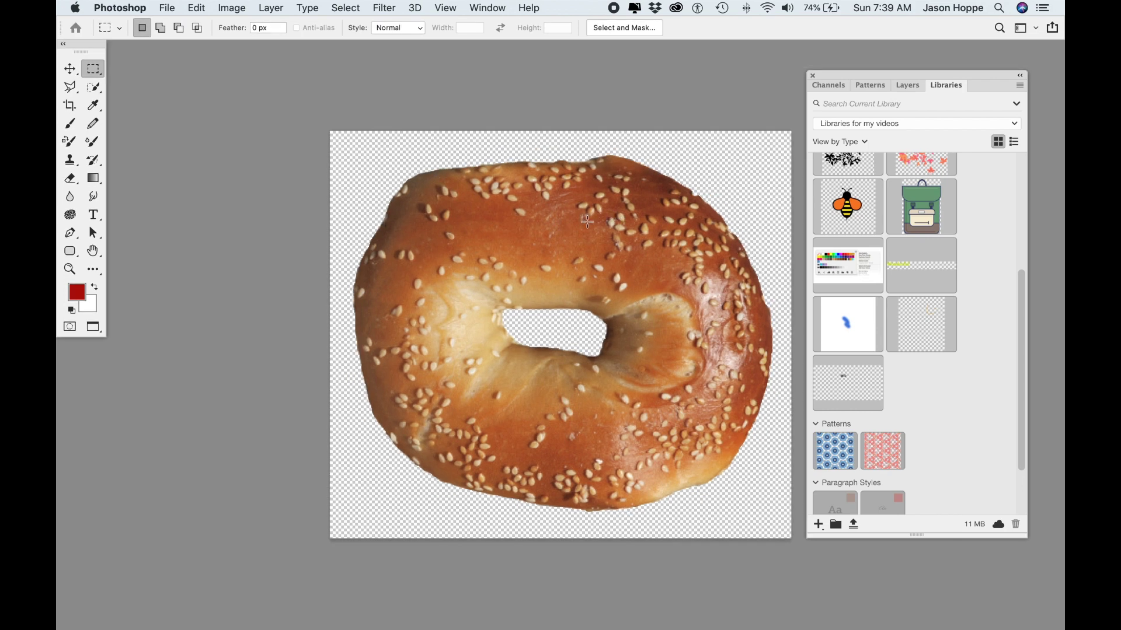
drag(538, 253, 559, 274)
drag(867, 70, 867, 61)
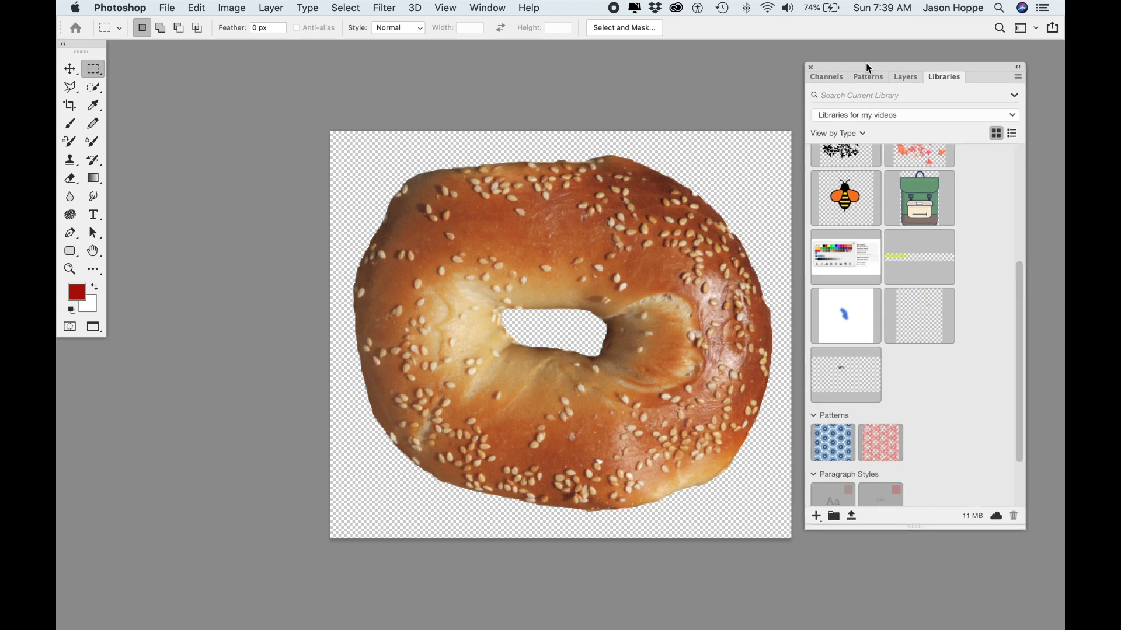
Start Create From Image on the bagel image to make a new library asset.
click(816, 515)
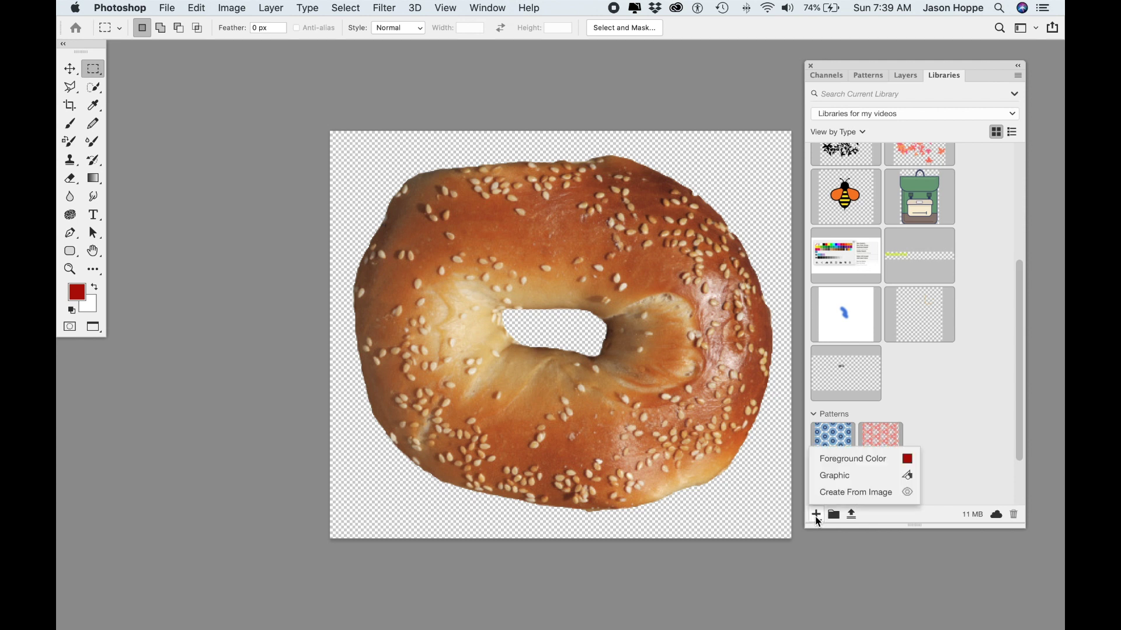
click(837, 493)
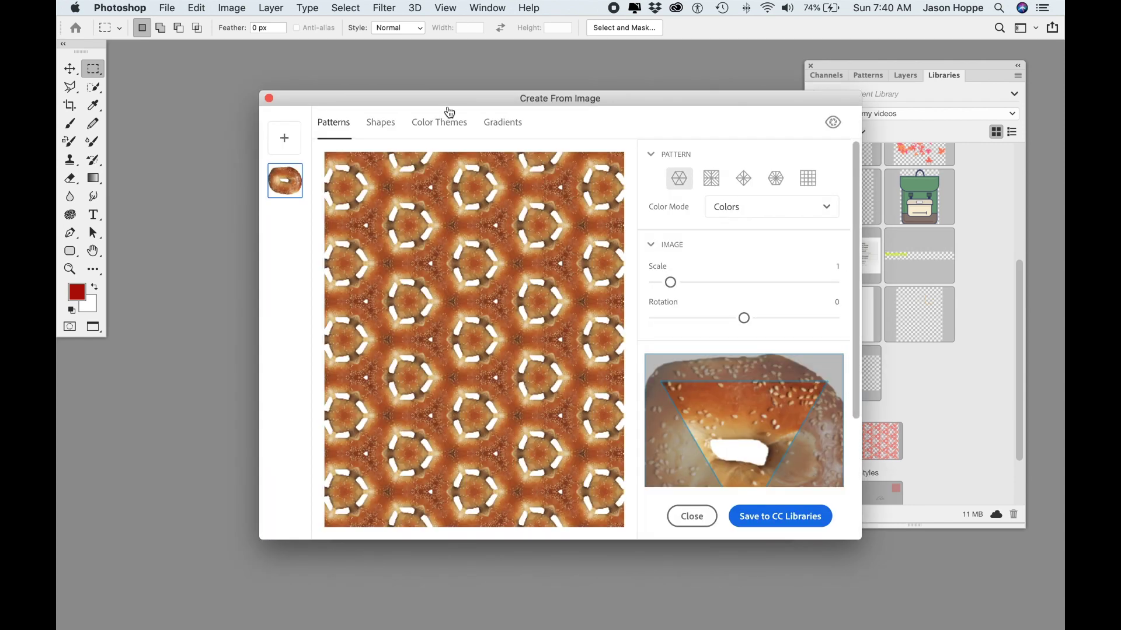
drag(448, 97, 381, 77)
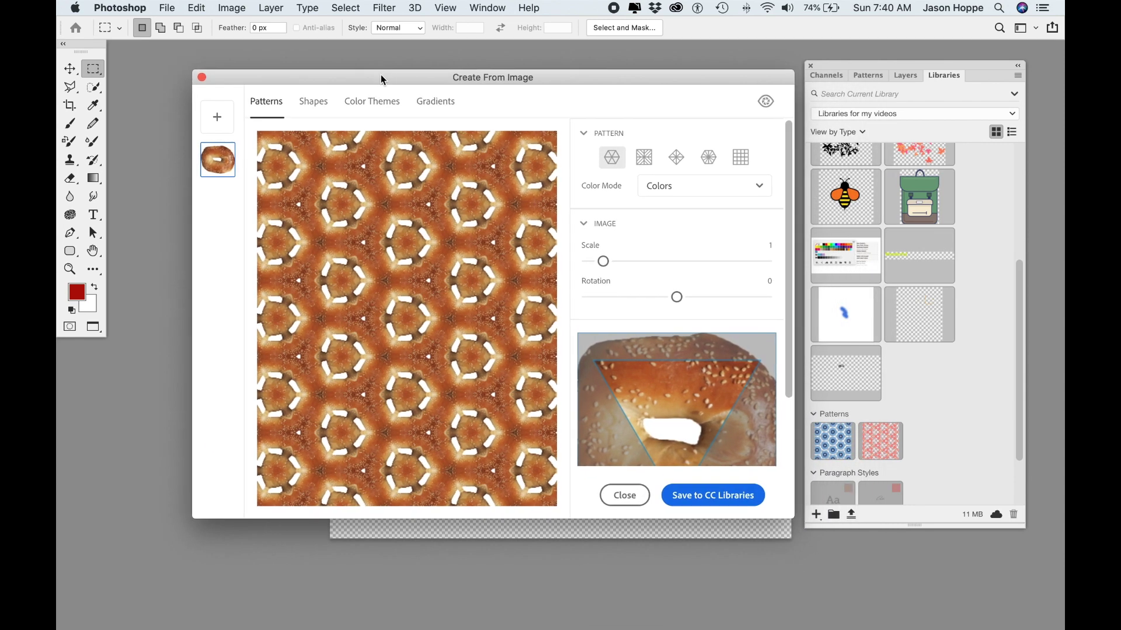
Look through the Shapes, Color Themes and Gradients options in Create From Image, and return to Patterns.
click(310, 102)
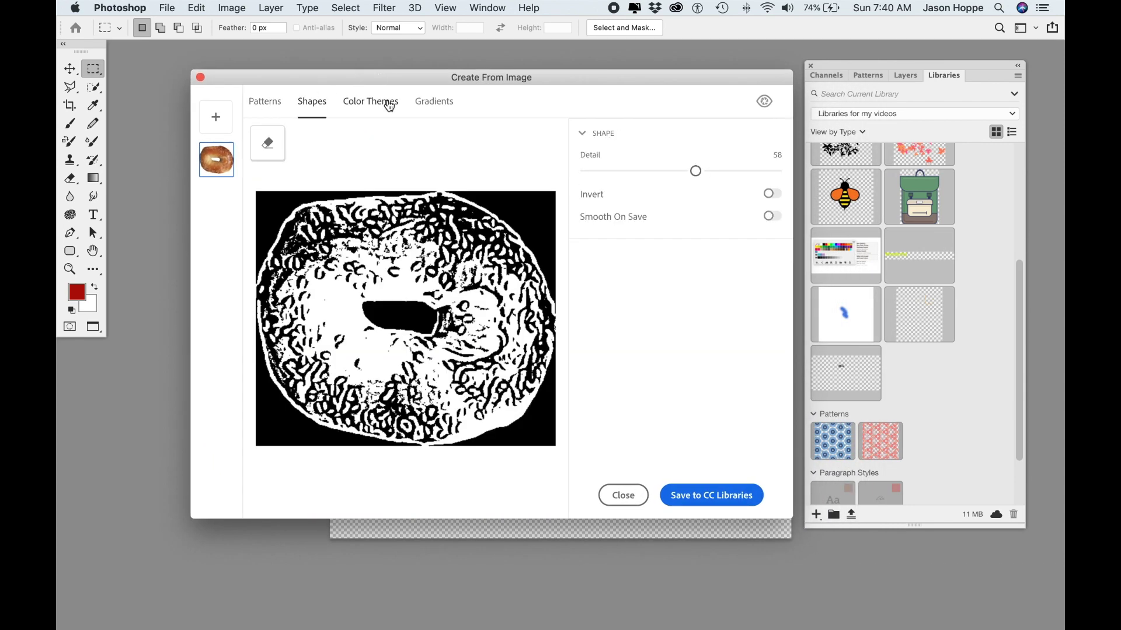
click(385, 102)
click(432, 104)
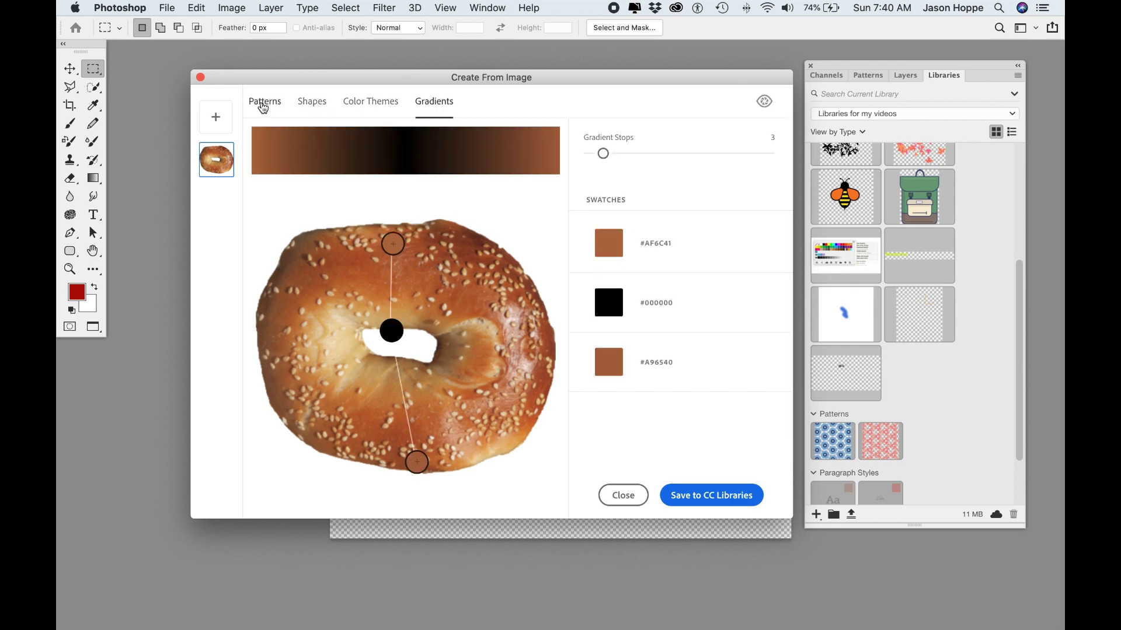
click(263, 109)
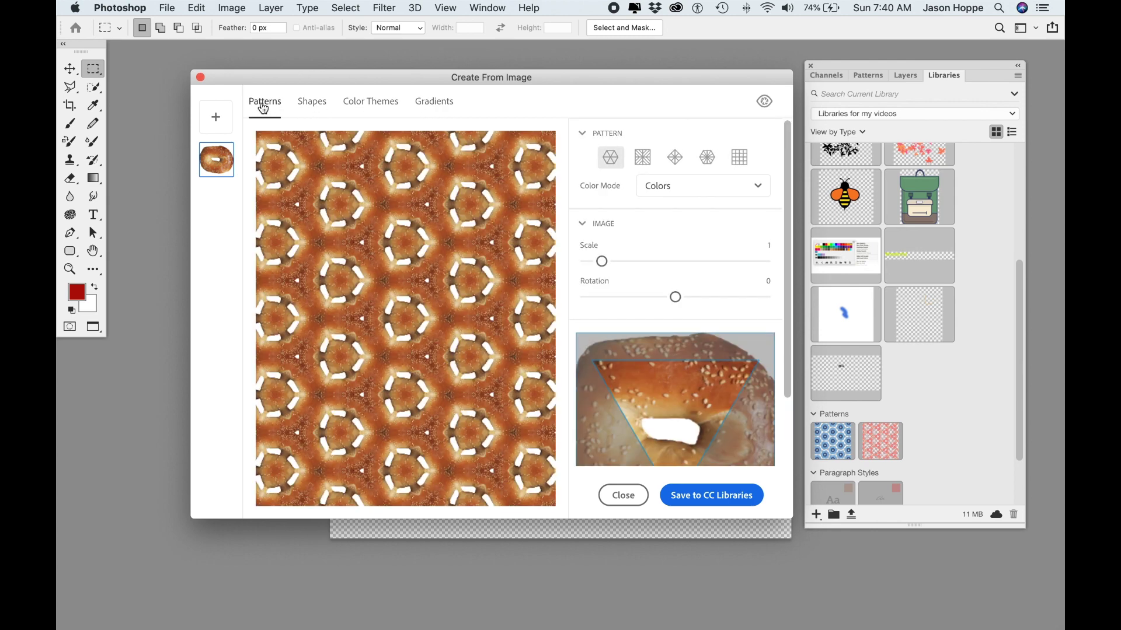
drag(578, 73, 579, 67)
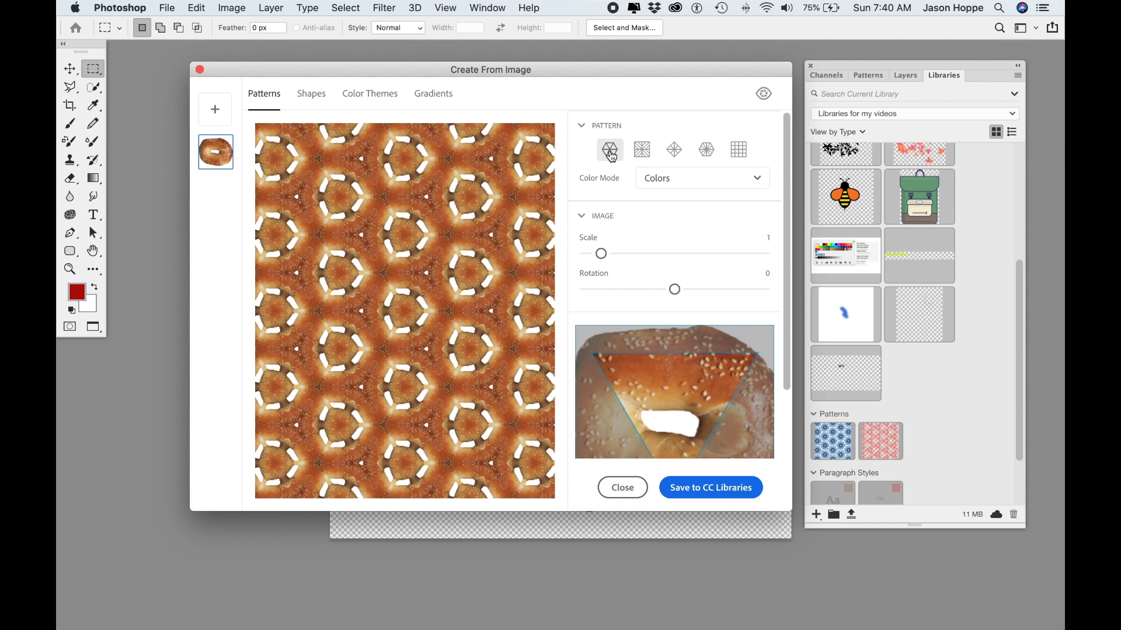
Preview the tiling types for the bagel pattern, choose the fourth one, and set the image scale to 0.9 in an enlarged dialog.
click(644, 152)
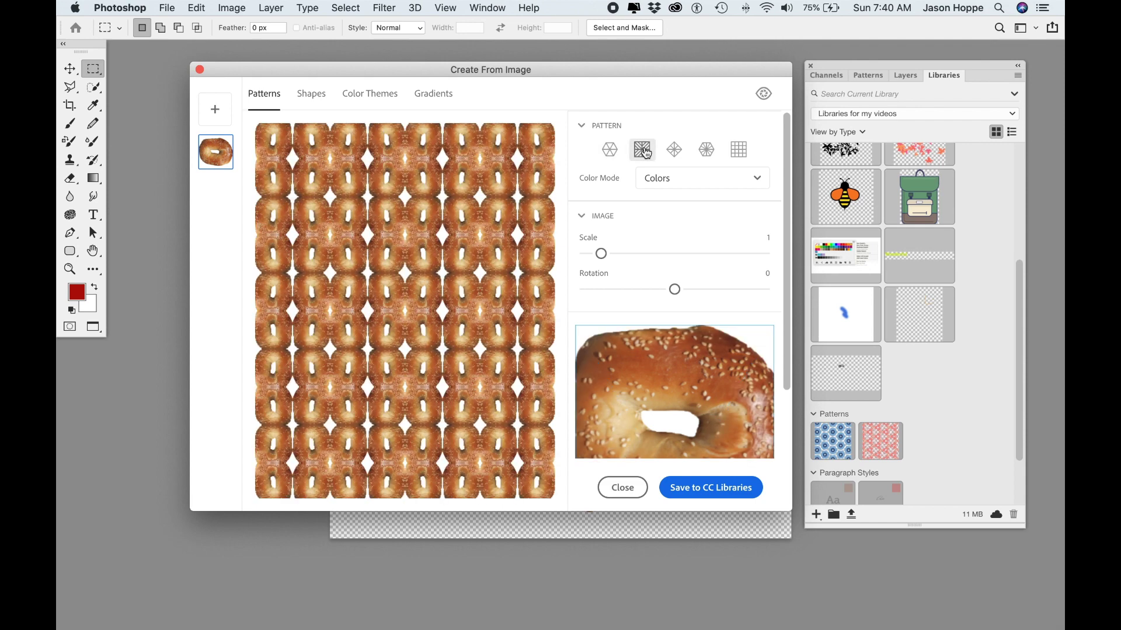
click(680, 150)
click(706, 150)
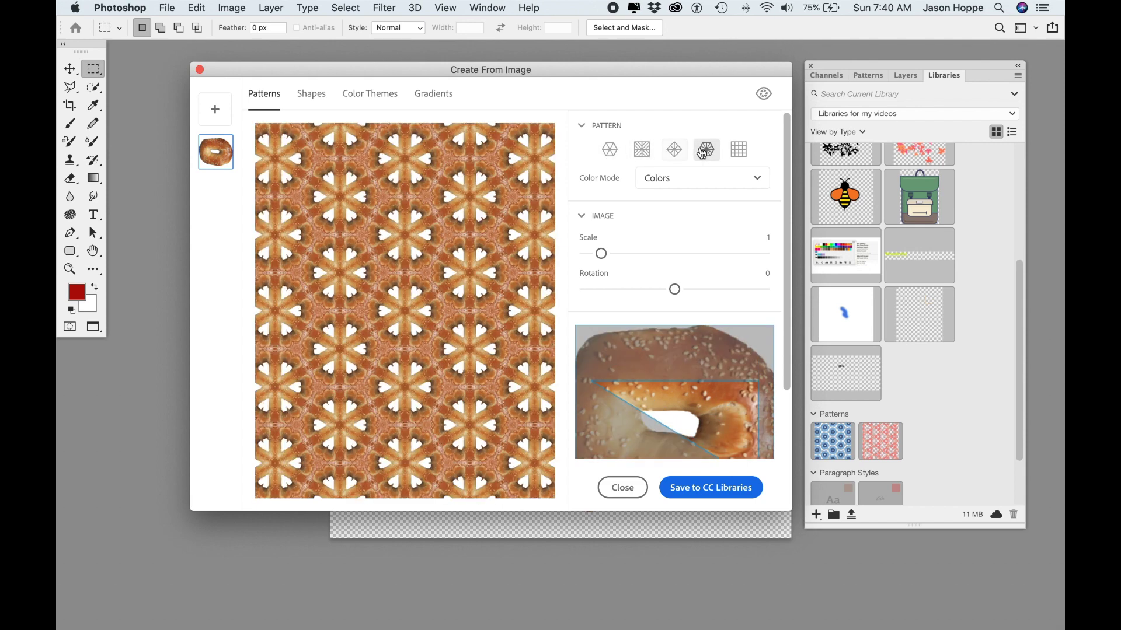
click(739, 152)
click(707, 150)
drag(601, 253, 599, 253)
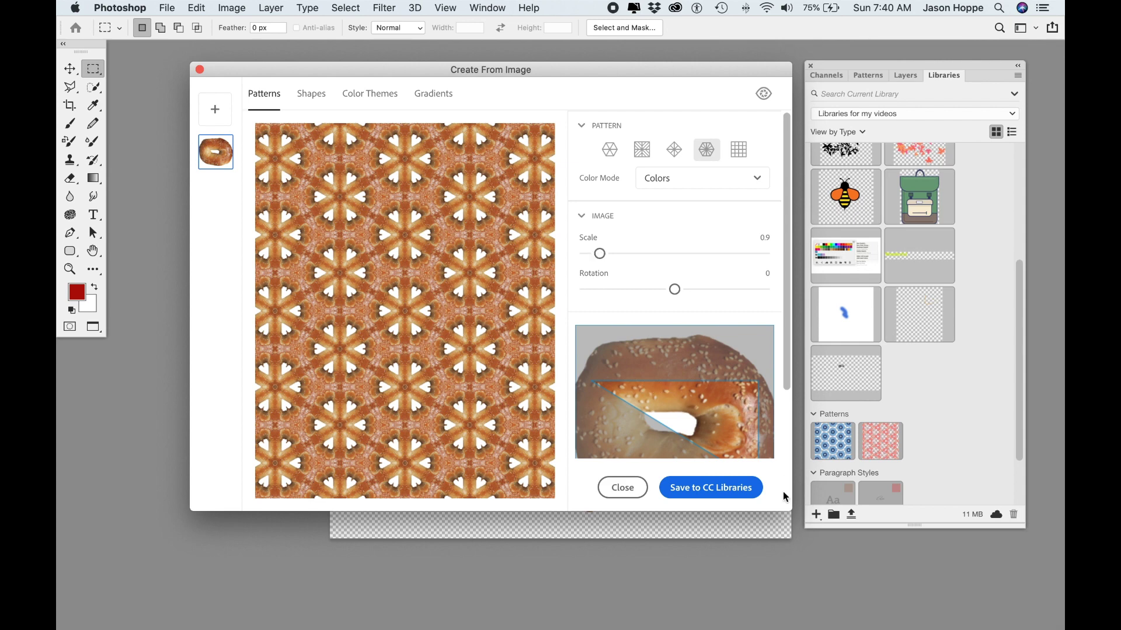
drag(790, 510, 799, 604)
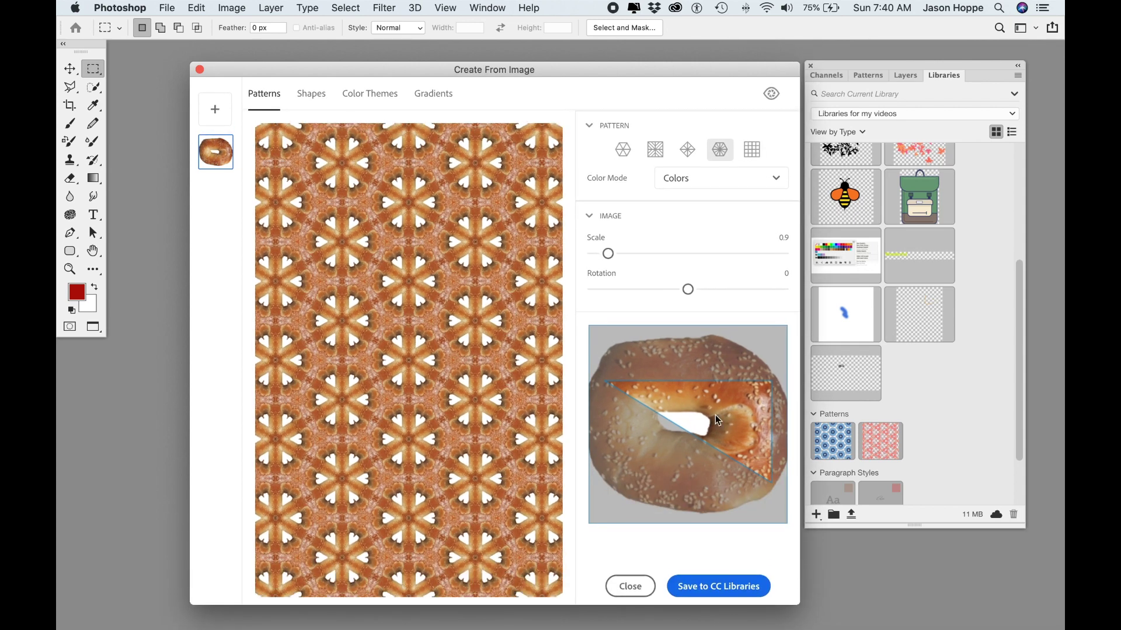
Compare the first three tiling types while repositioning the bagel under the tile outline, and settle on the fourth tiling type.
click(657, 152)
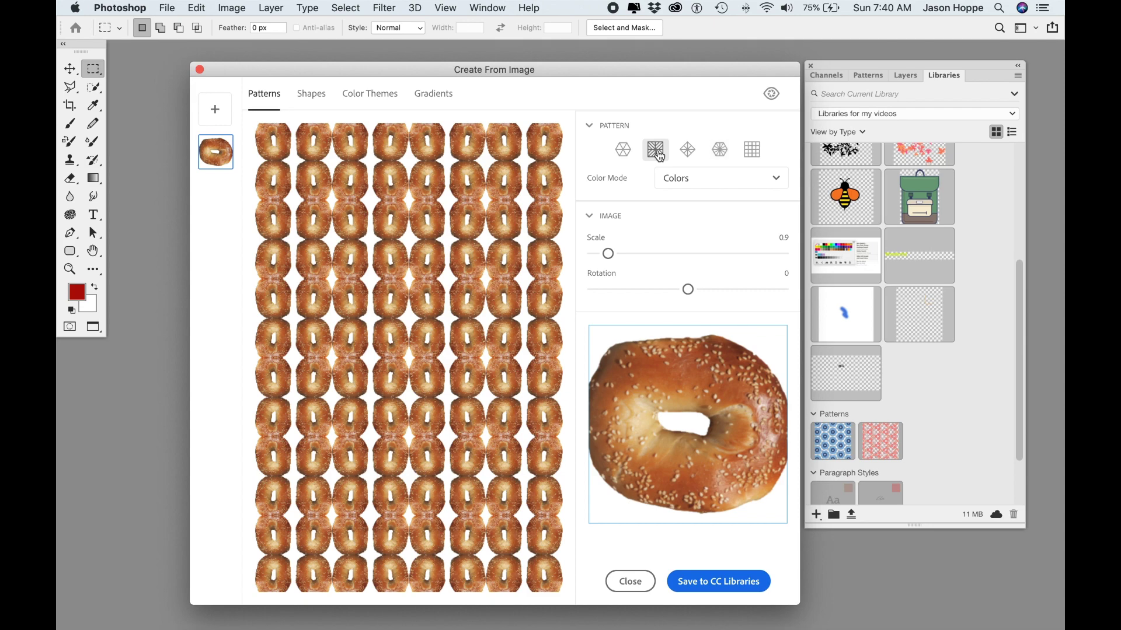
click(623, 153)
mouse_move(677, 383)
mouse_down()
mouse_move(667, 370)
mouse_move(679, 368)
mouse_up()
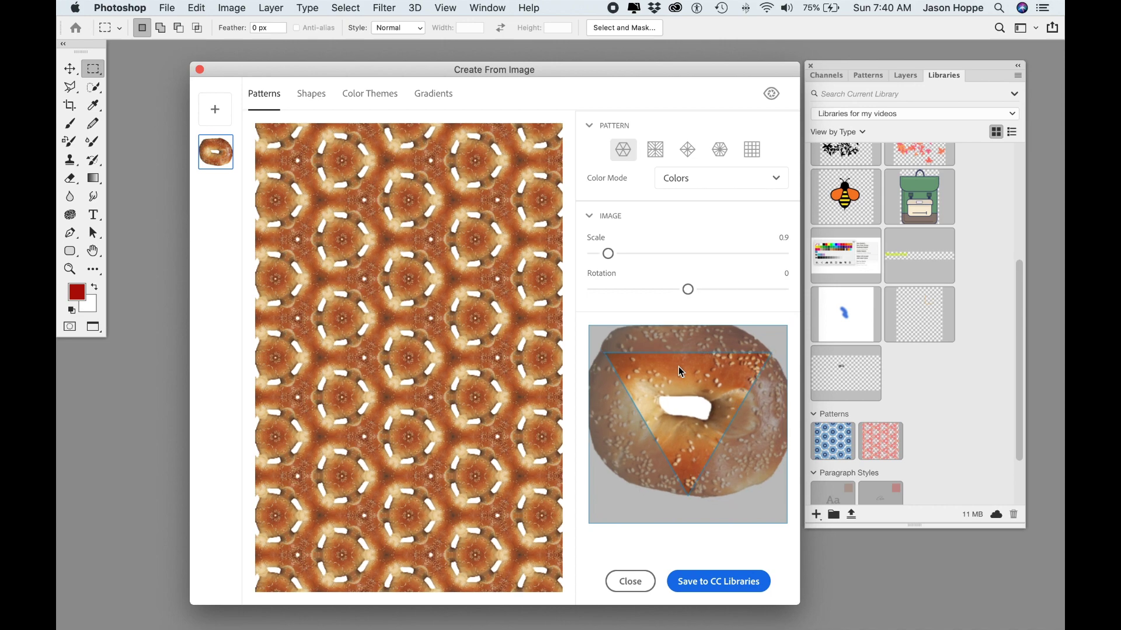
click(653, 158)
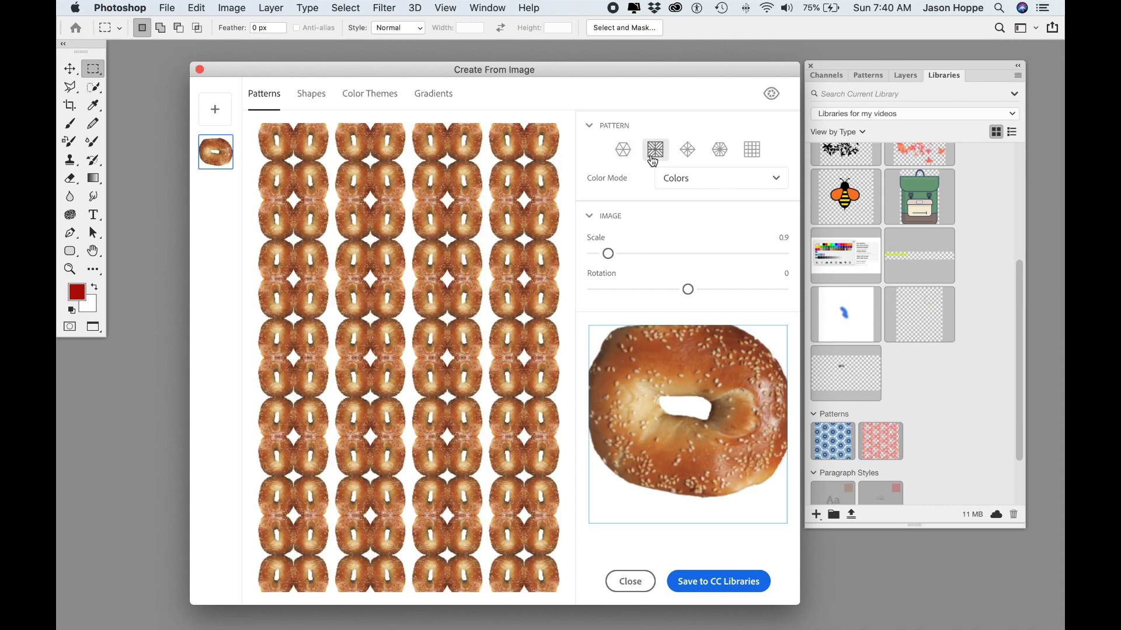
click(688, 157)
mouse_move(744, 409)
mouse_down()
mouse_move(677, 403)
mouse_move(725, 418)
mouse_up()
click(720, 153)
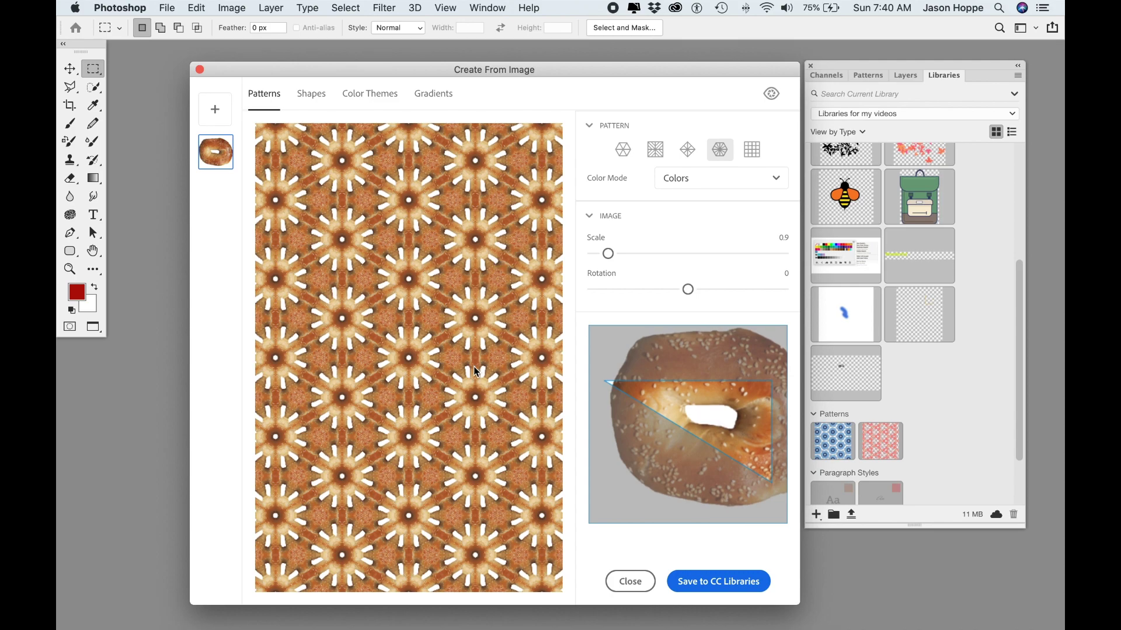
Set the image rotation to -145, save the pattern to CC Libraries and close Create From Image.
drag(687, 289, 606, 290)
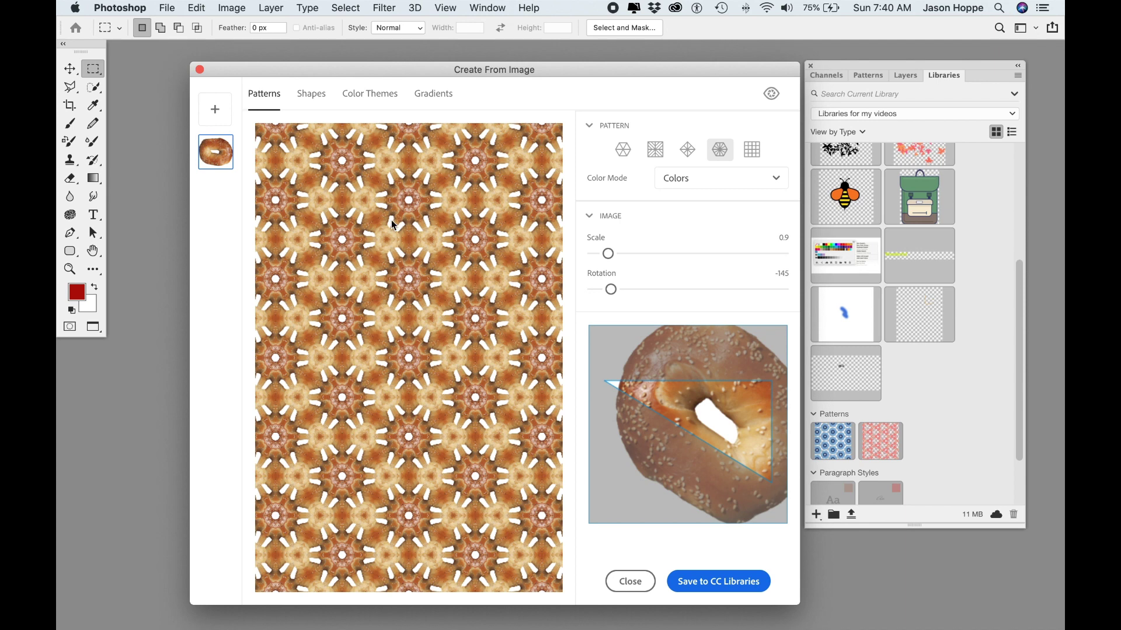
click(713, 588)
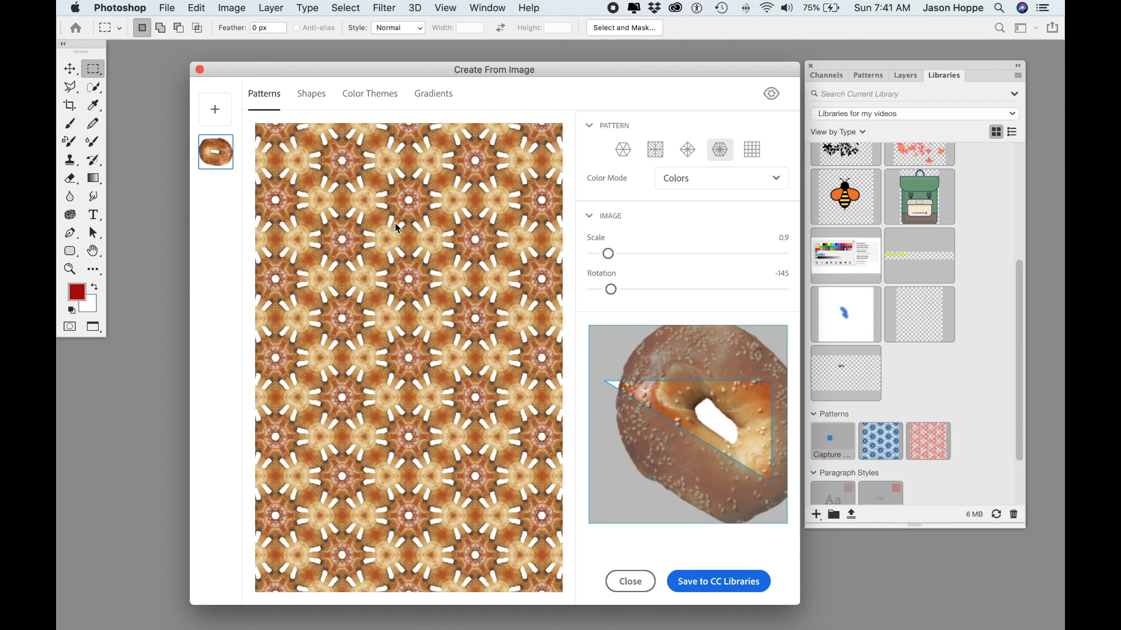
click(626, 581)
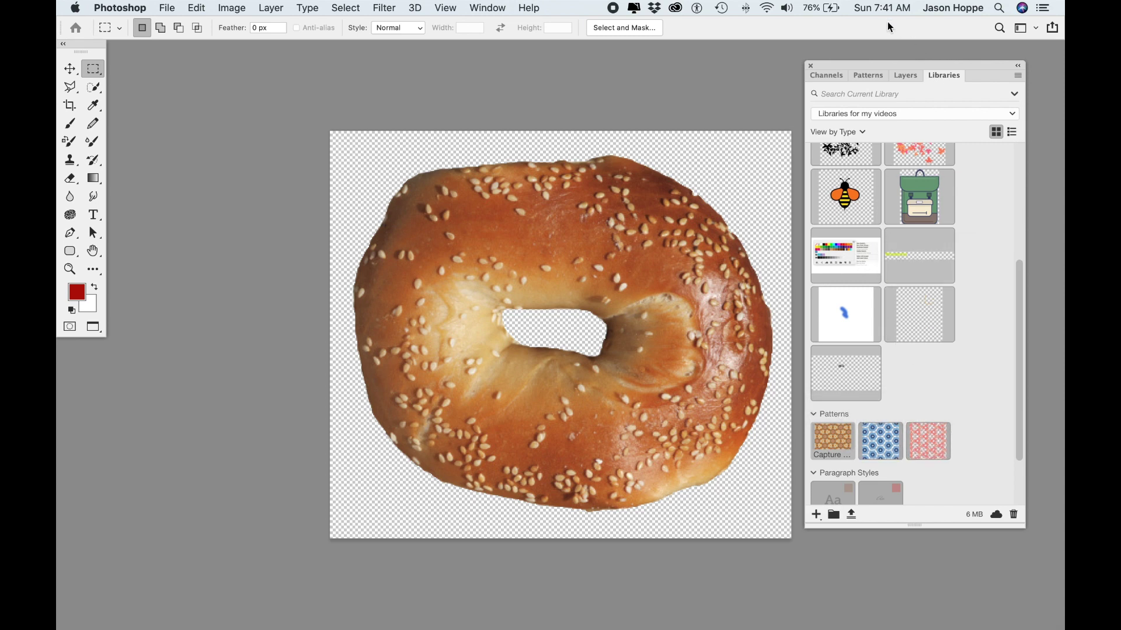
Switch to the seed pattern document and apply the bagel pattern from the library as a new fill layer.
key(ctrl+Tab)
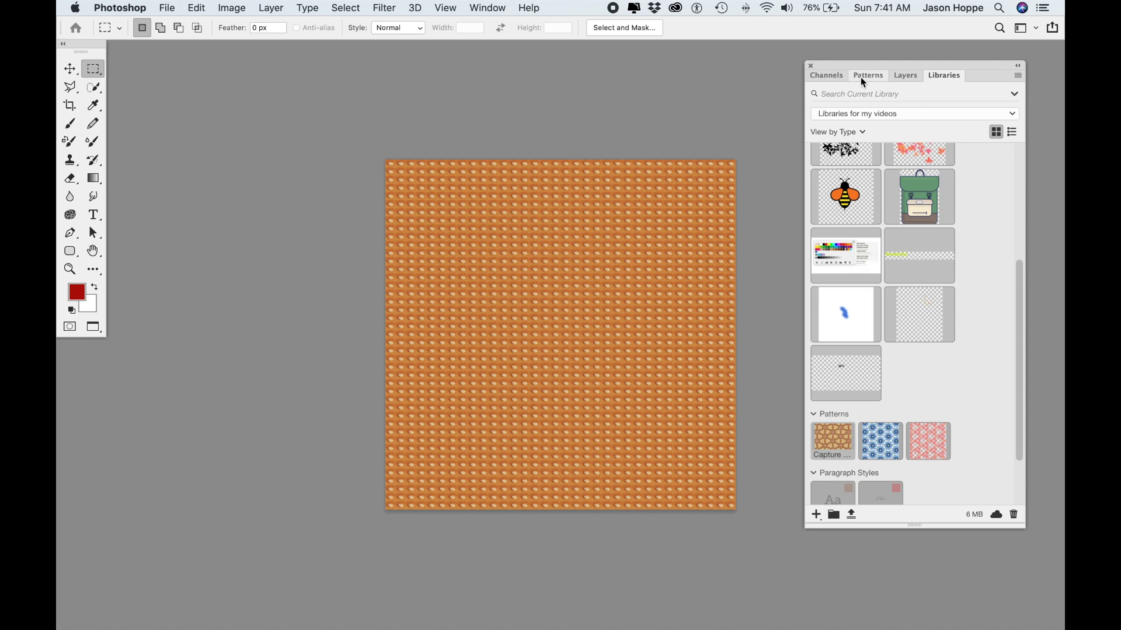
click(905, 77)
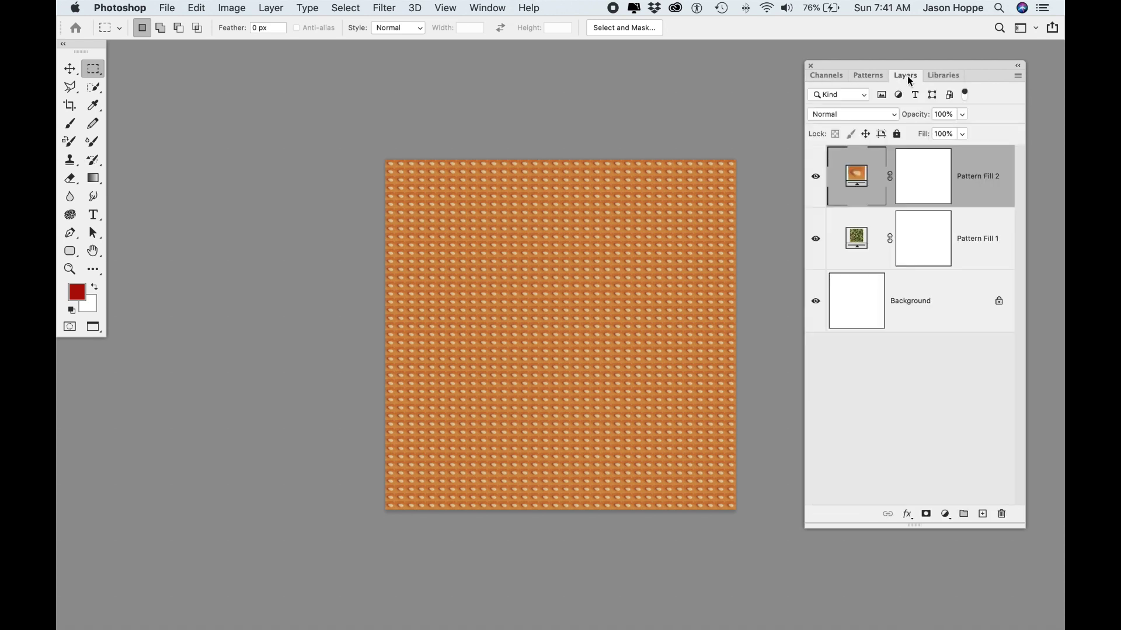
click(875, 76)
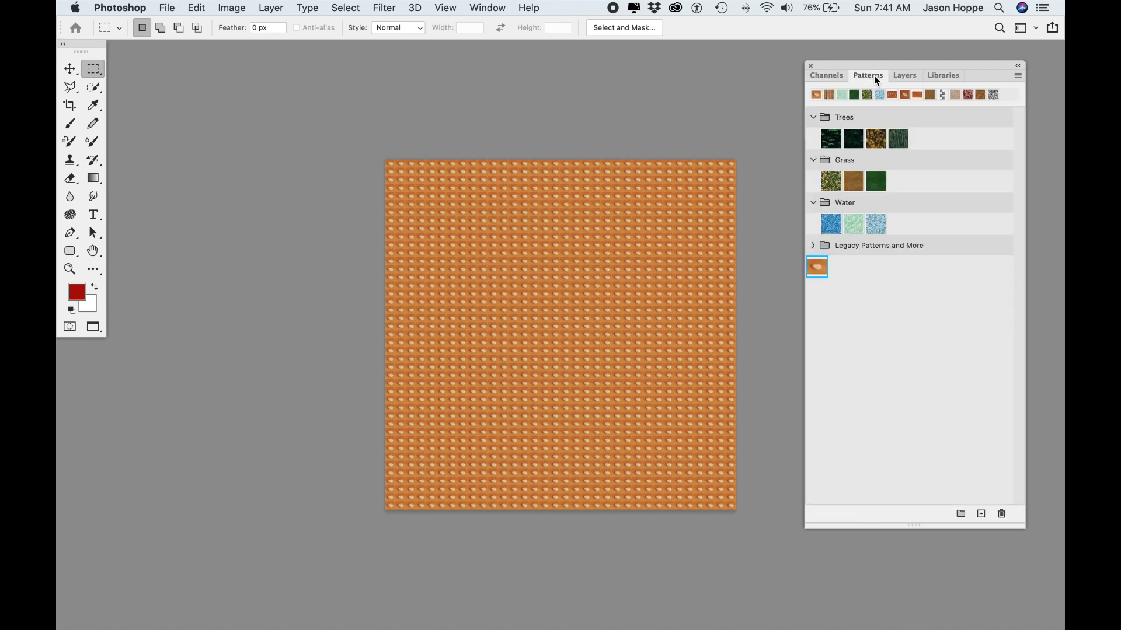
click(941, 76)
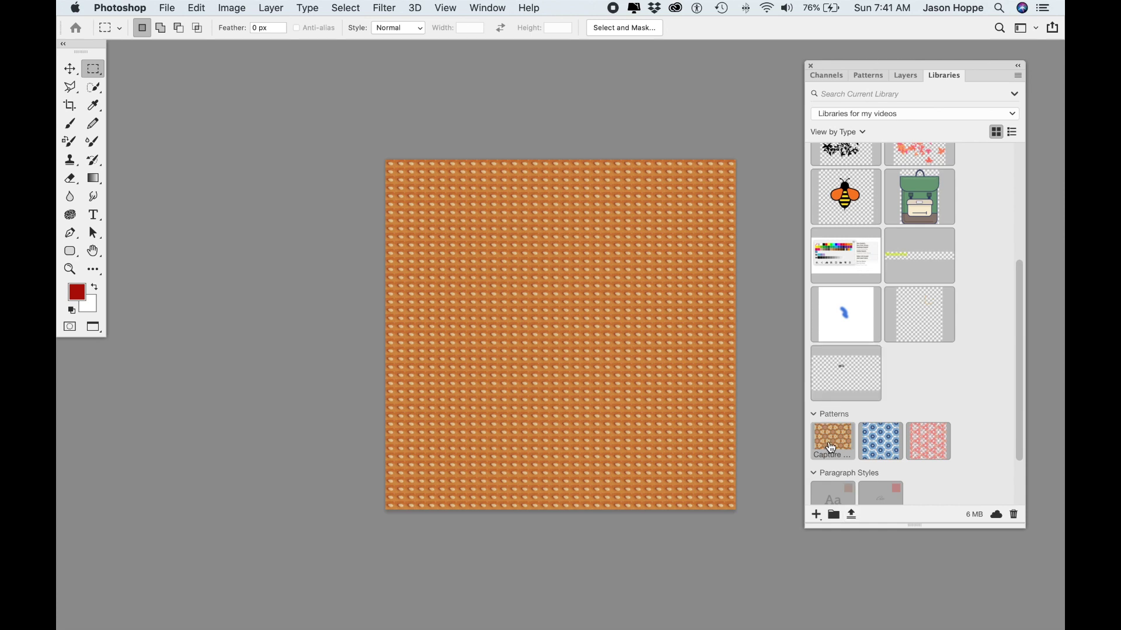
drag(828, 438, 581, 359)
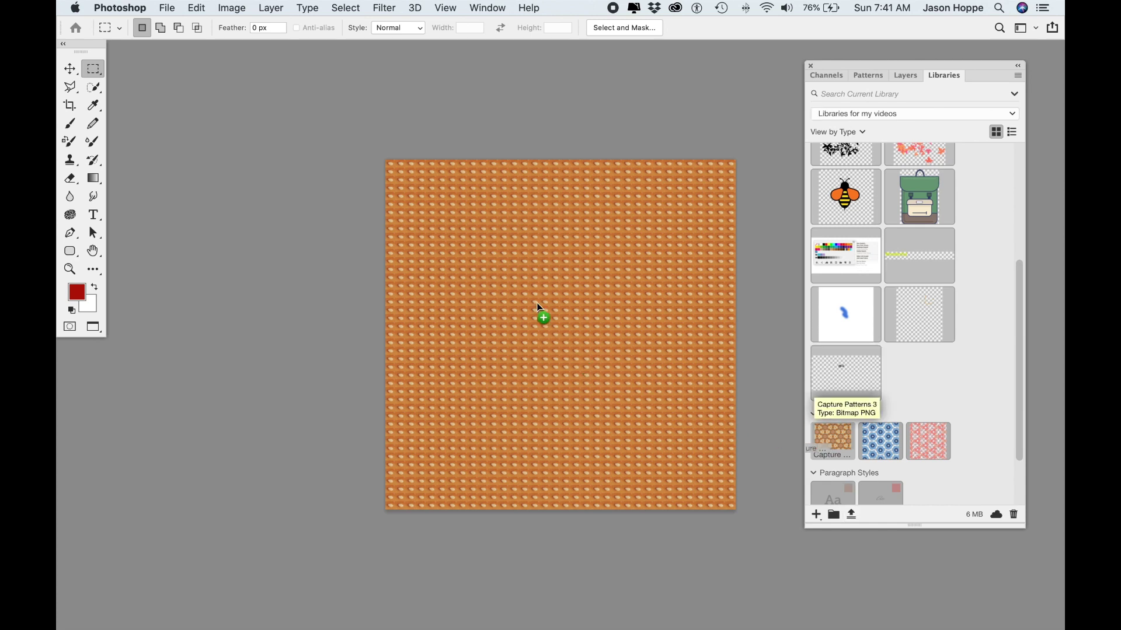
drag(503, 280, 502, 278)
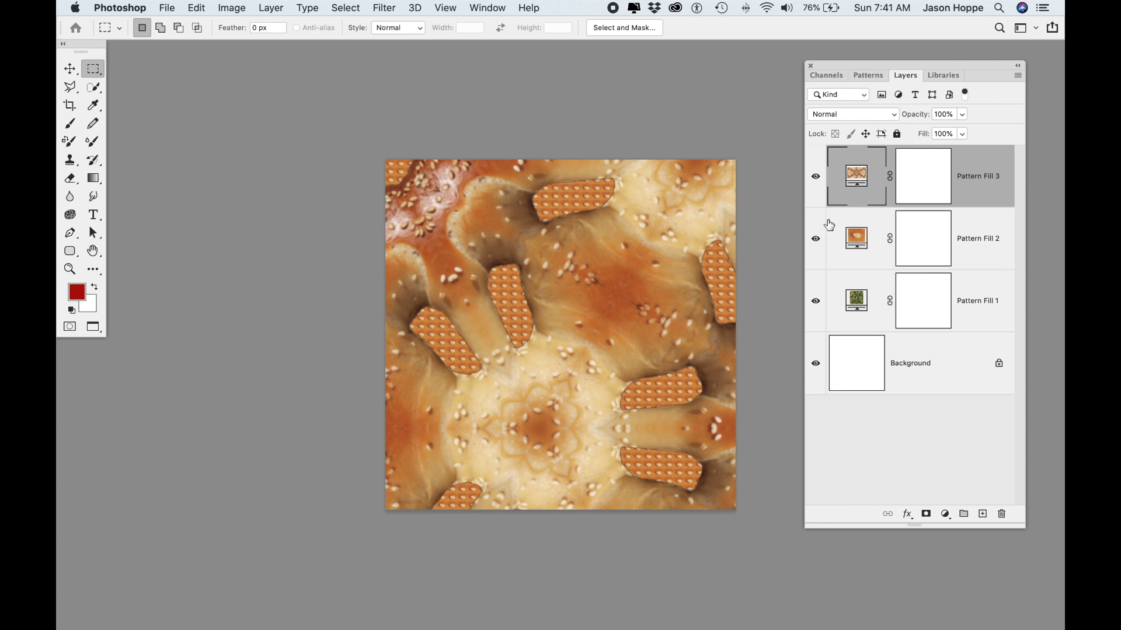
Hide the Pattern Fill 2 and Pattern Fill 1 layers, and set the bagel pattern's scale on Pattern Fill 3 to 12%.
click(815, 238)
click(815, 301)
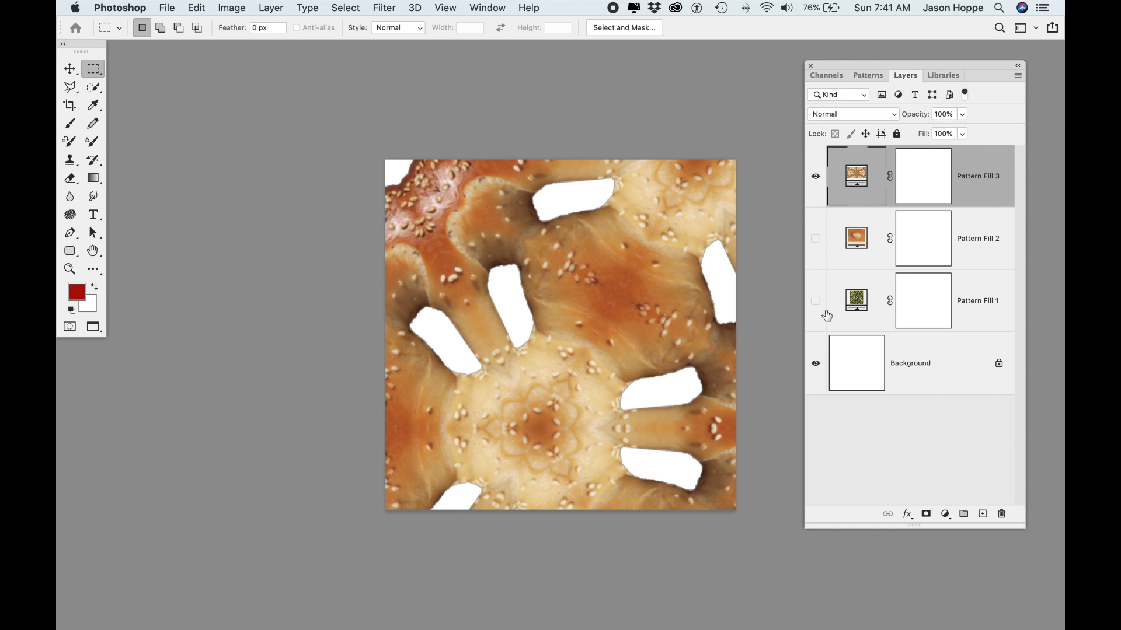
double_click(856, 176)
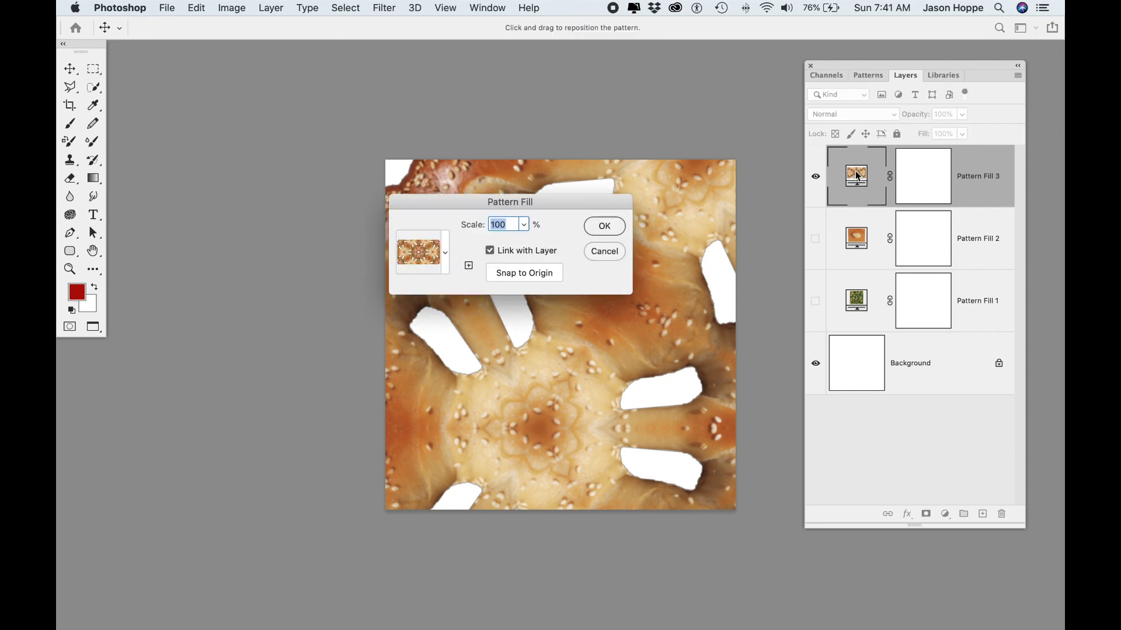
click(524, 227)
drag(521, 241, 520, 245)
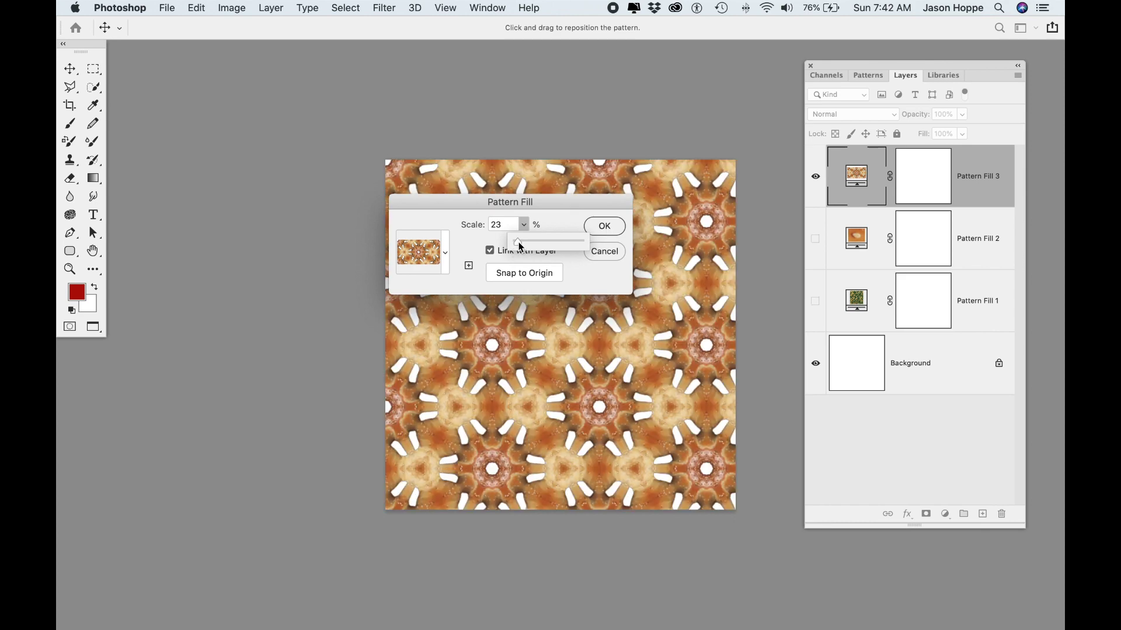
drag(517, 242, 526, 240)
click(611, 226)
click(611, 226)
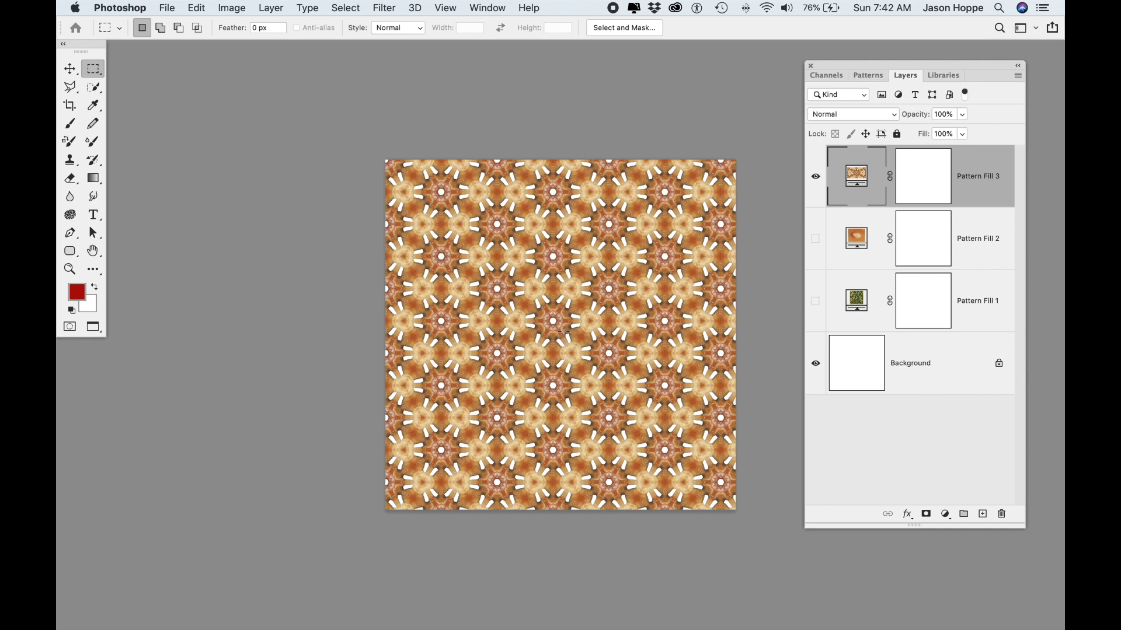
Compare the patterns stored in the library with the saved pattern presets, and return to the layers.
click(944, 76)
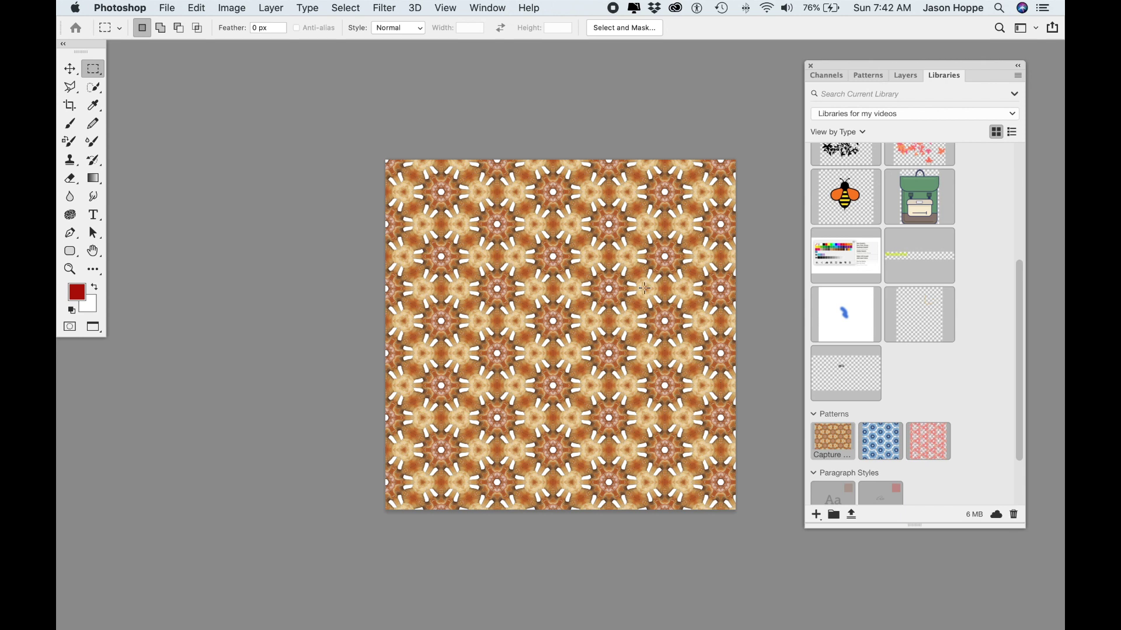
click(905, 77)
click(868, 79)
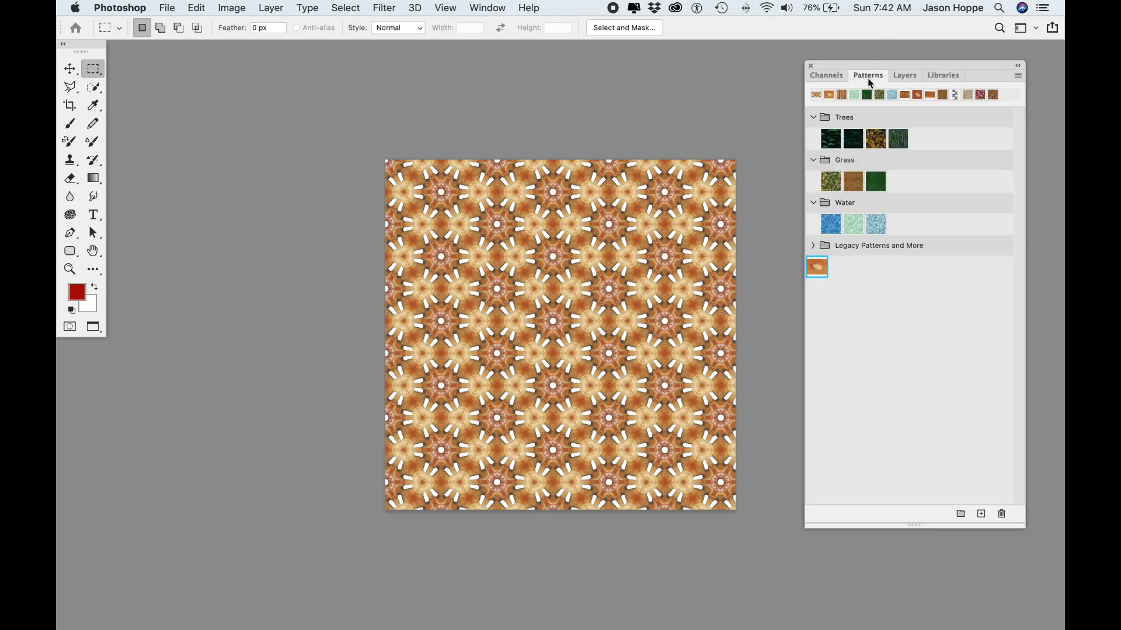
click(902, 76)
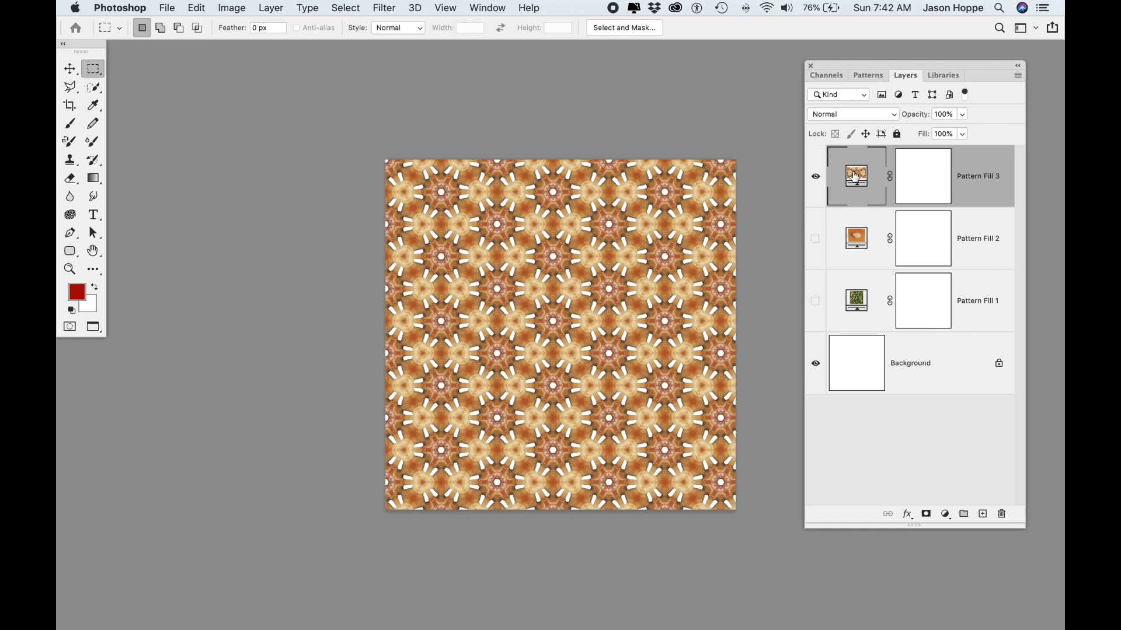
Convert the Pattern Fill 3 layer to a smart object and enter and exit Free Transform without altering it.
right_click(967, 193)
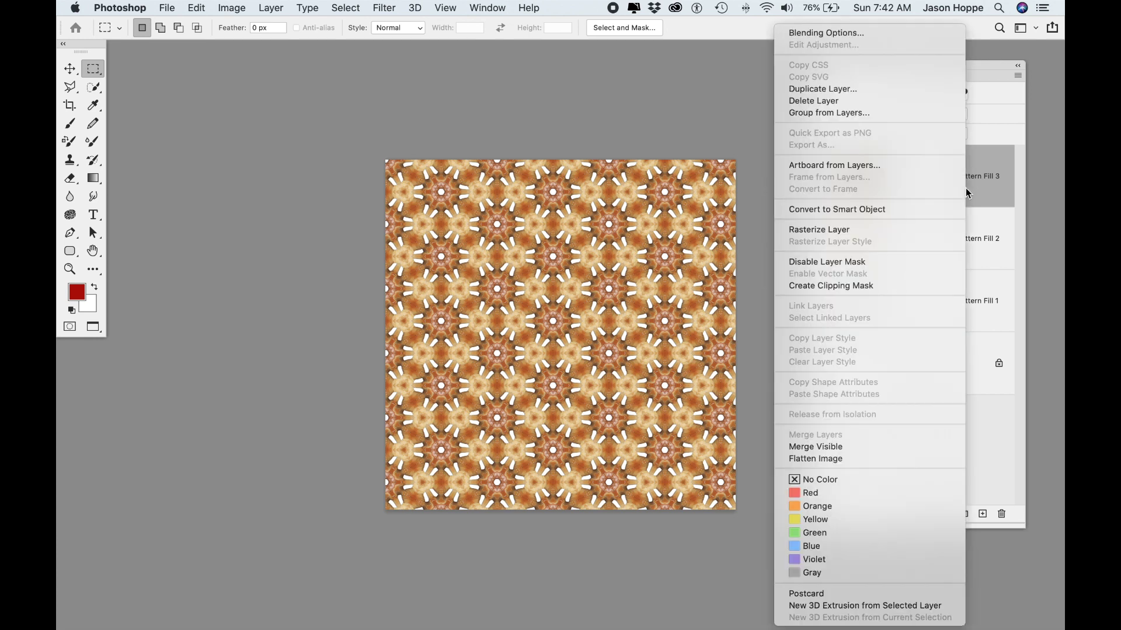
click(894, 214)
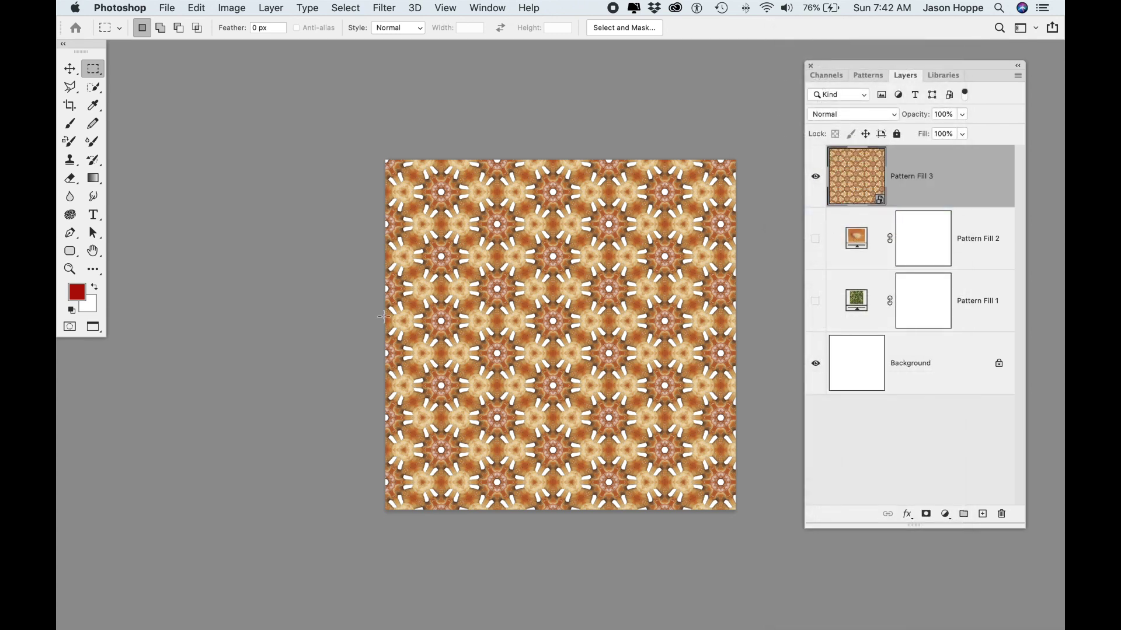
key(super+t)
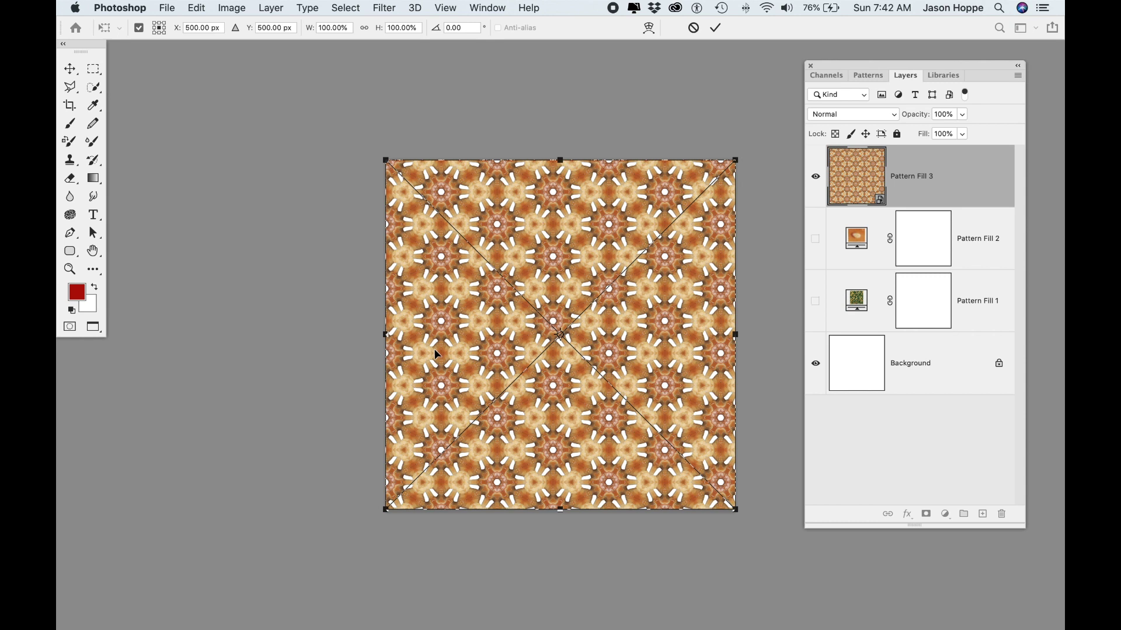
key(Return)
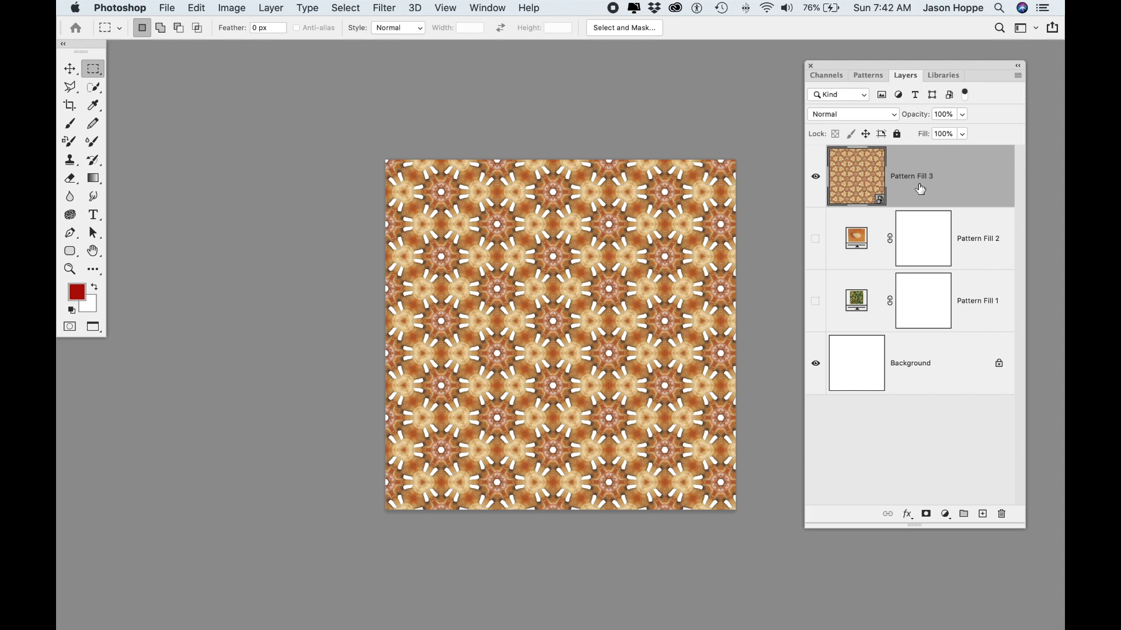
Open the Pattern Fill 3 smart object's contents, examine its pattern fill settings and available presets, and cancel the dialog.
double_click(882, 203)
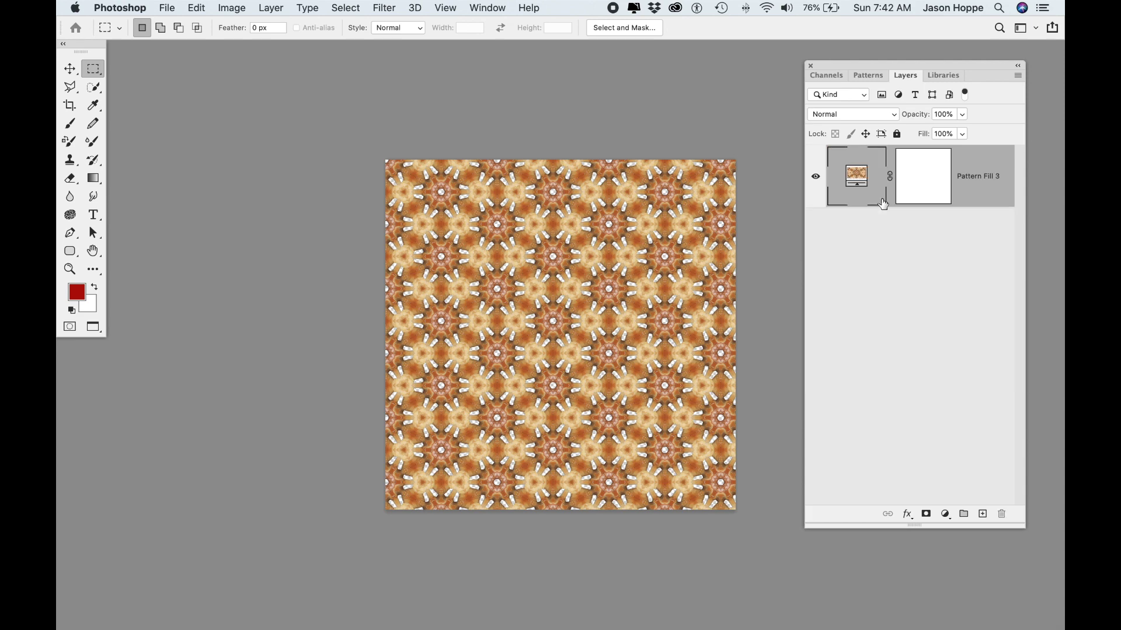
double_click(855, 179)
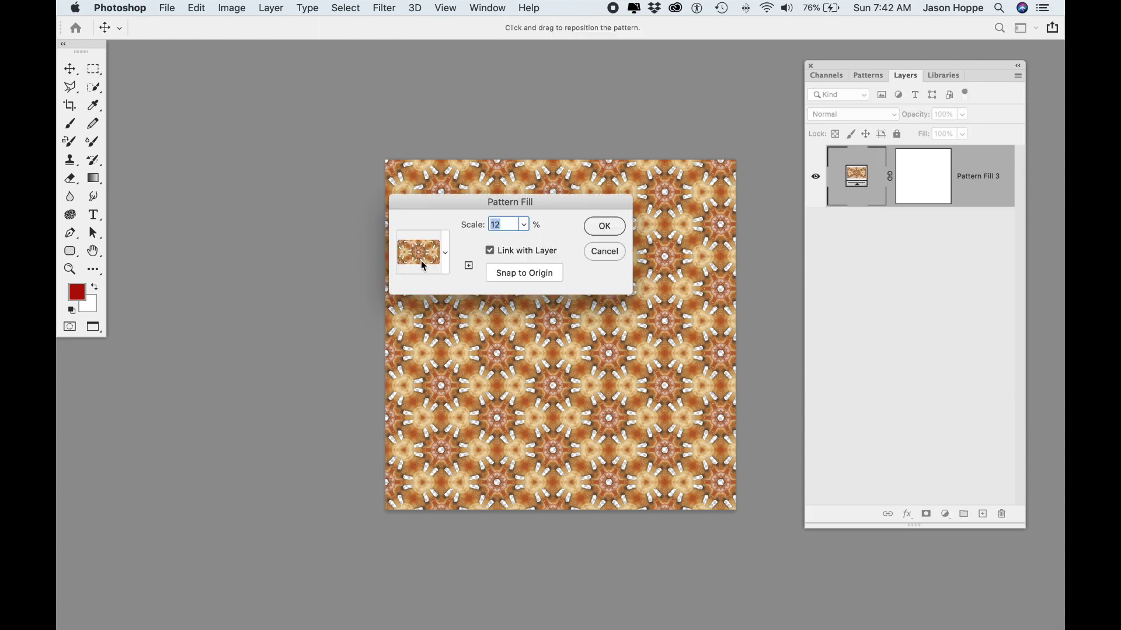
click(446, 253)
scroll(408, 328, up, 2)
scroll(411, 333, down, 2)
click(499, 290)
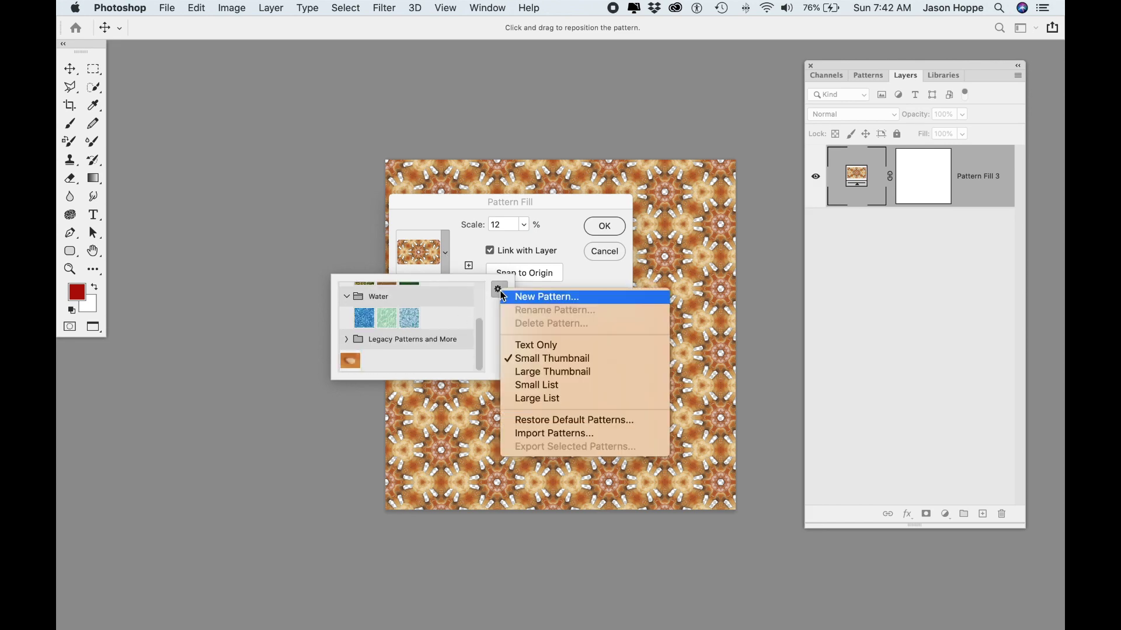
click(500, 293)
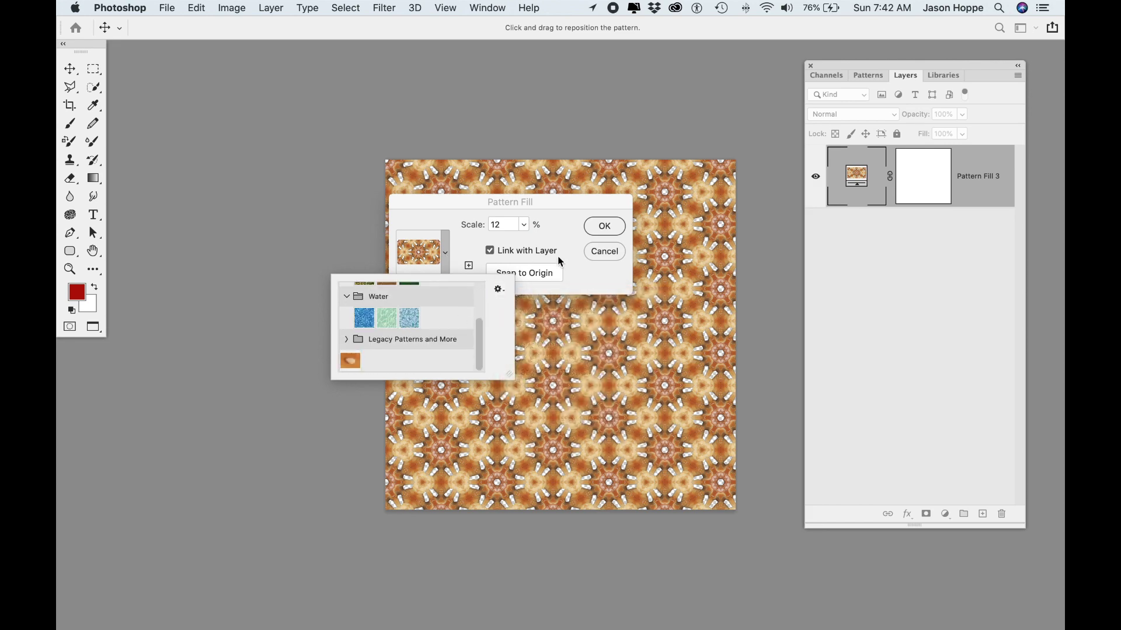
click(604, 253)
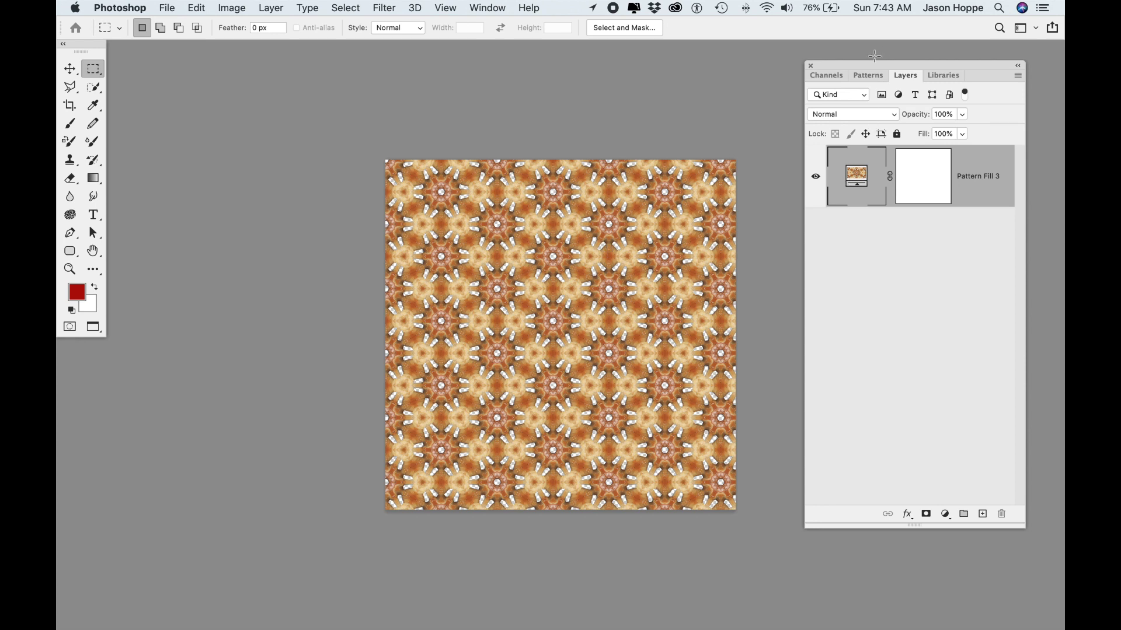